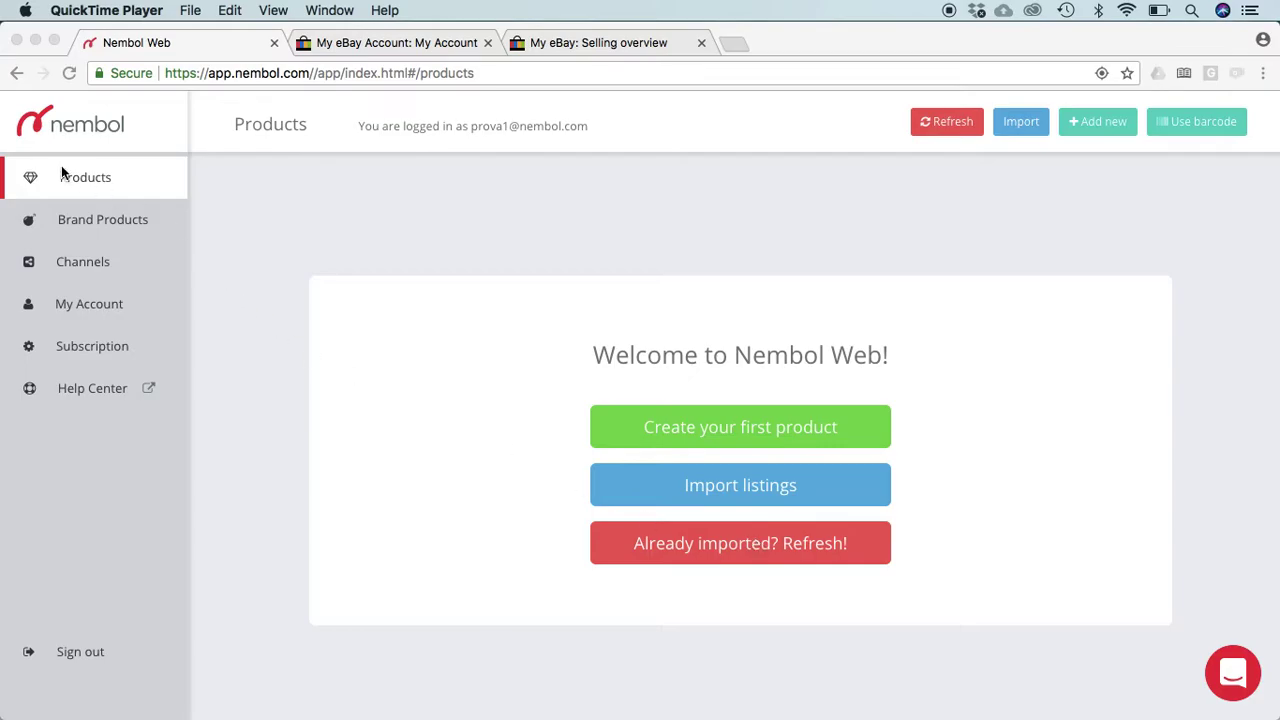
Step: Open Channels from Import listings and scroll through Shopify, Etsy, eBay and the other marketplaces
left_click(751, 488)
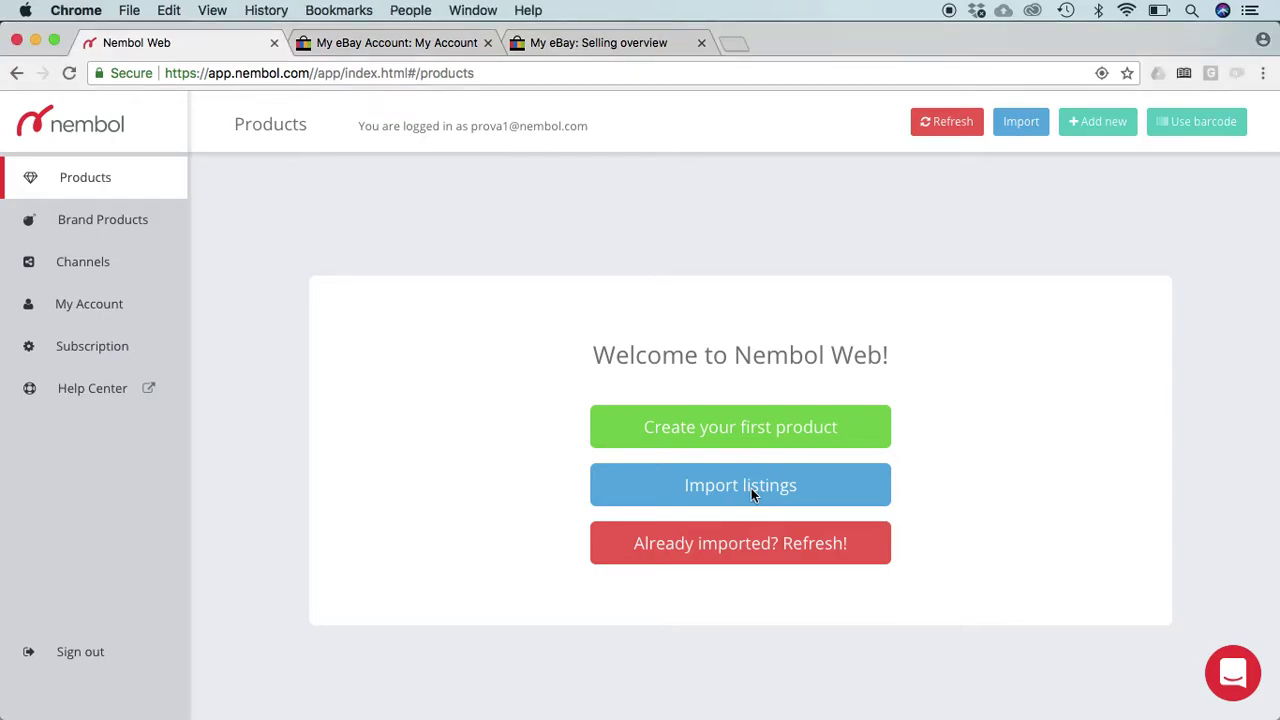
left_click(751, 488)
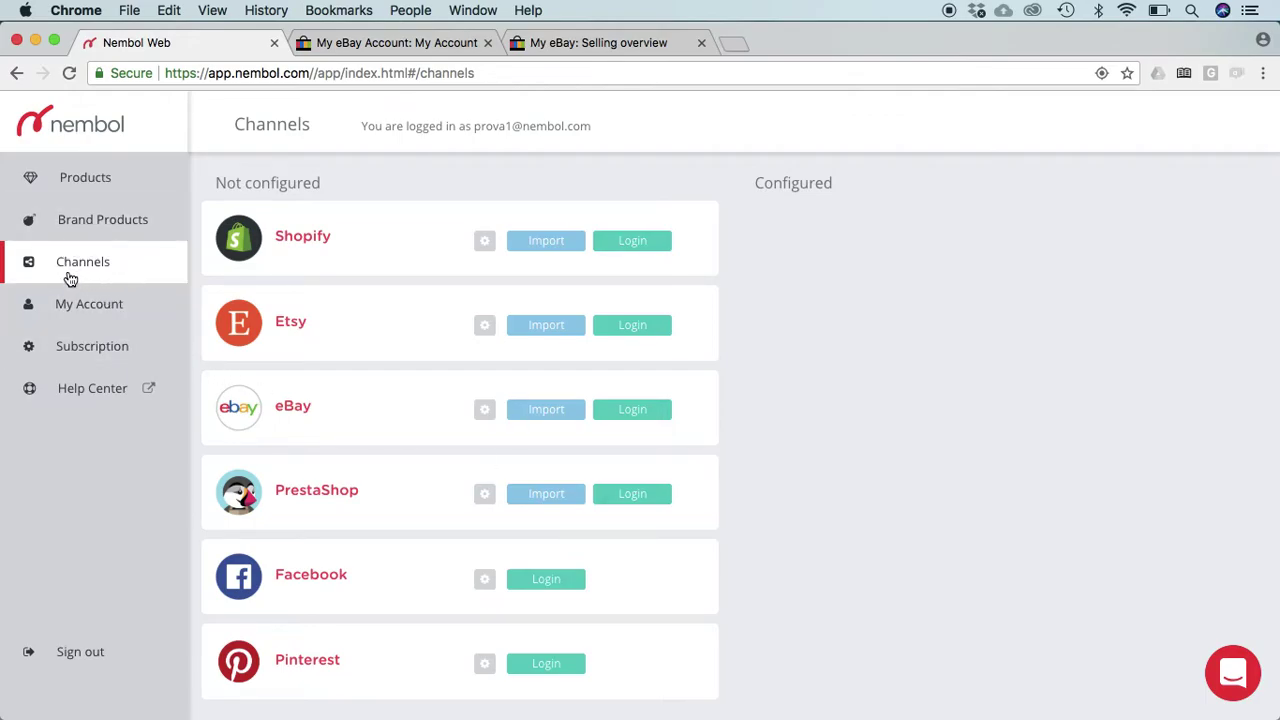
scroll(427, 340, "down", 3)
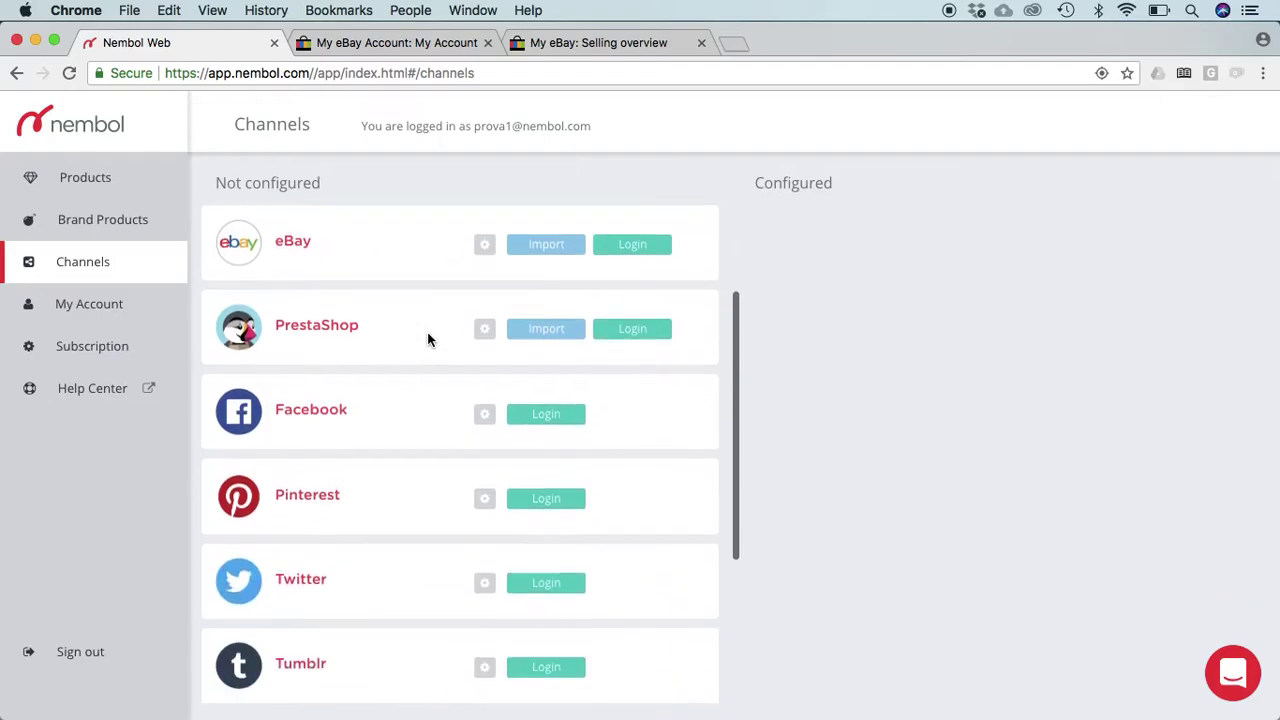
scroll(427, 340, "down", 5)
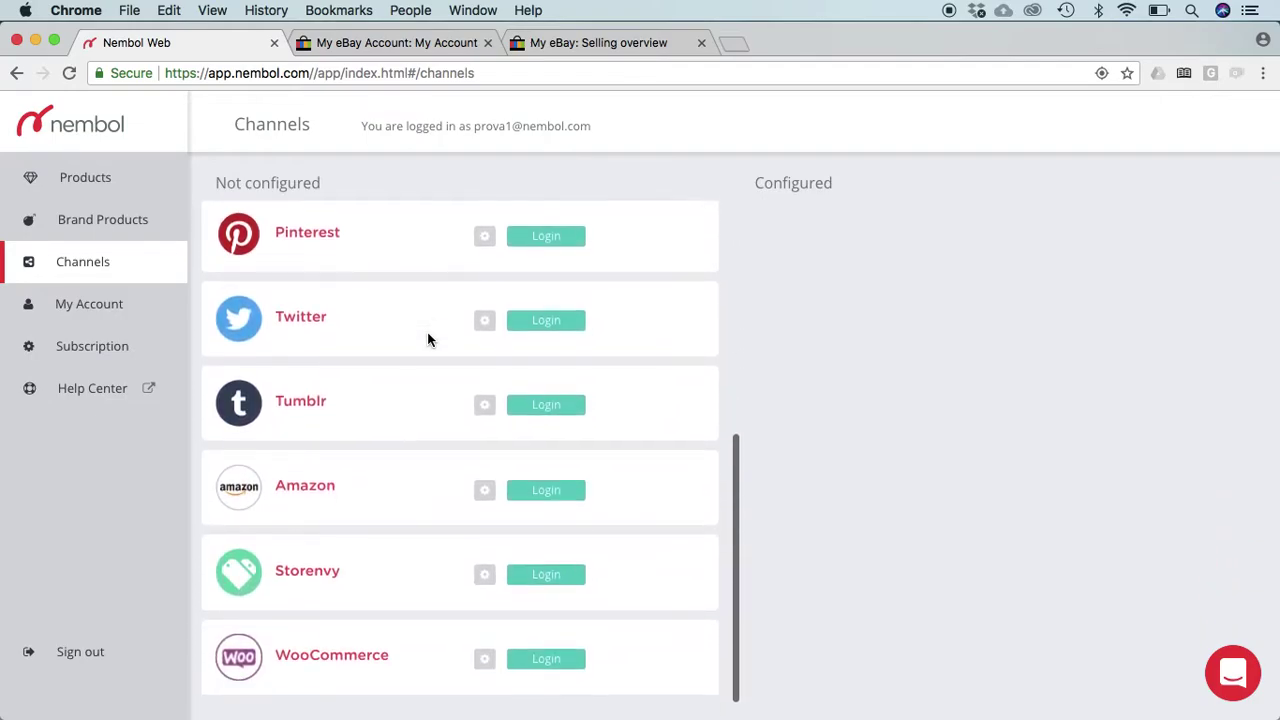
scroll(427, 335, "up", 8)
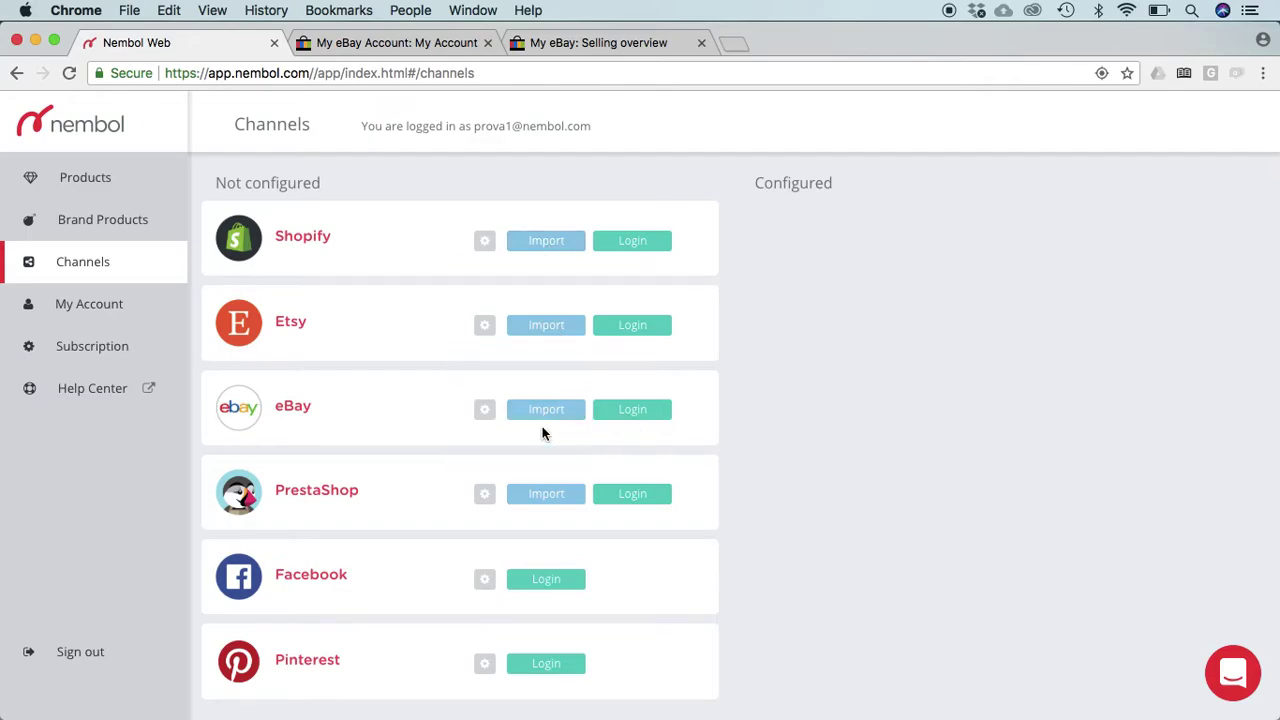
scroll(624, 566, "down", 4)
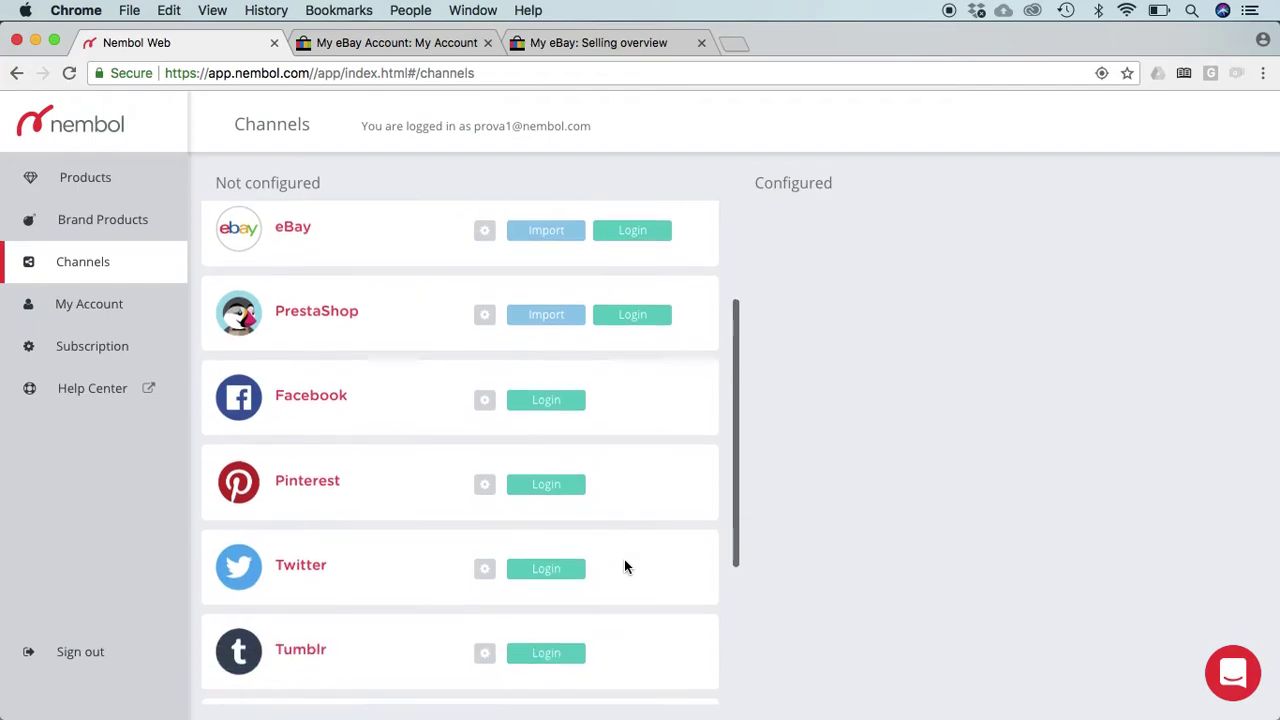
scroll(624, 566, "down", 5)
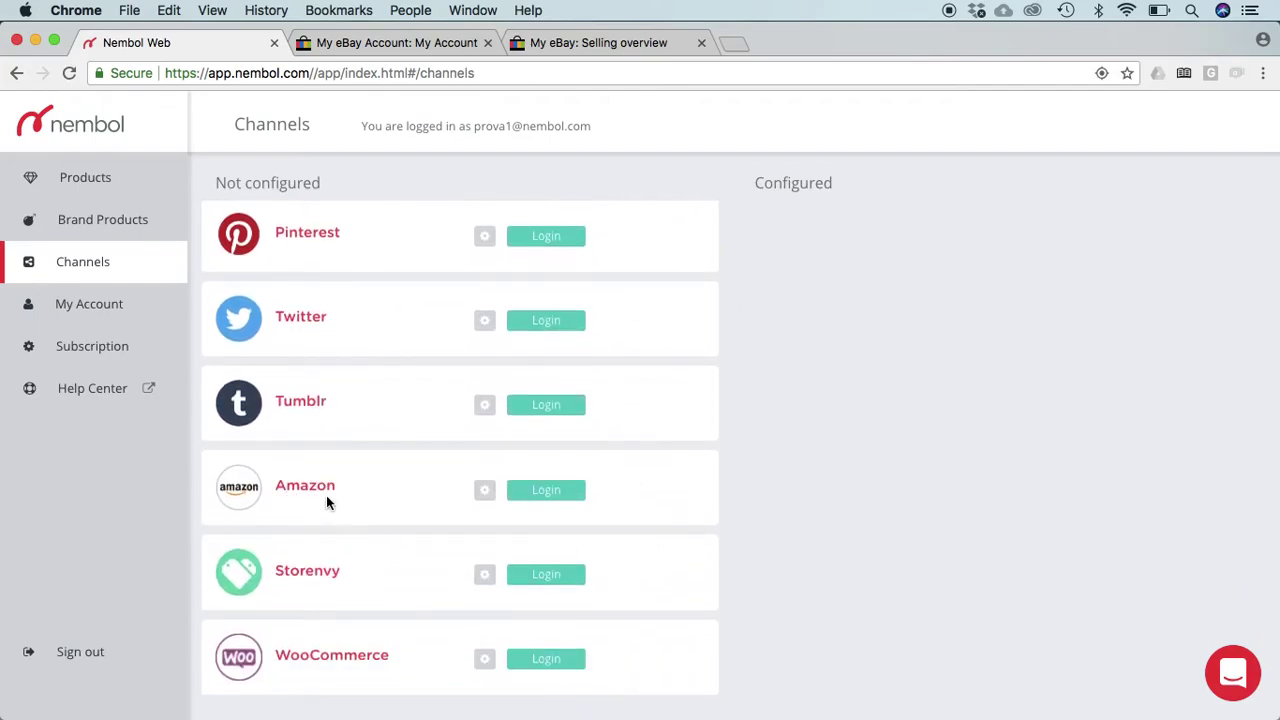
scroll(654, 521, "up", 9)
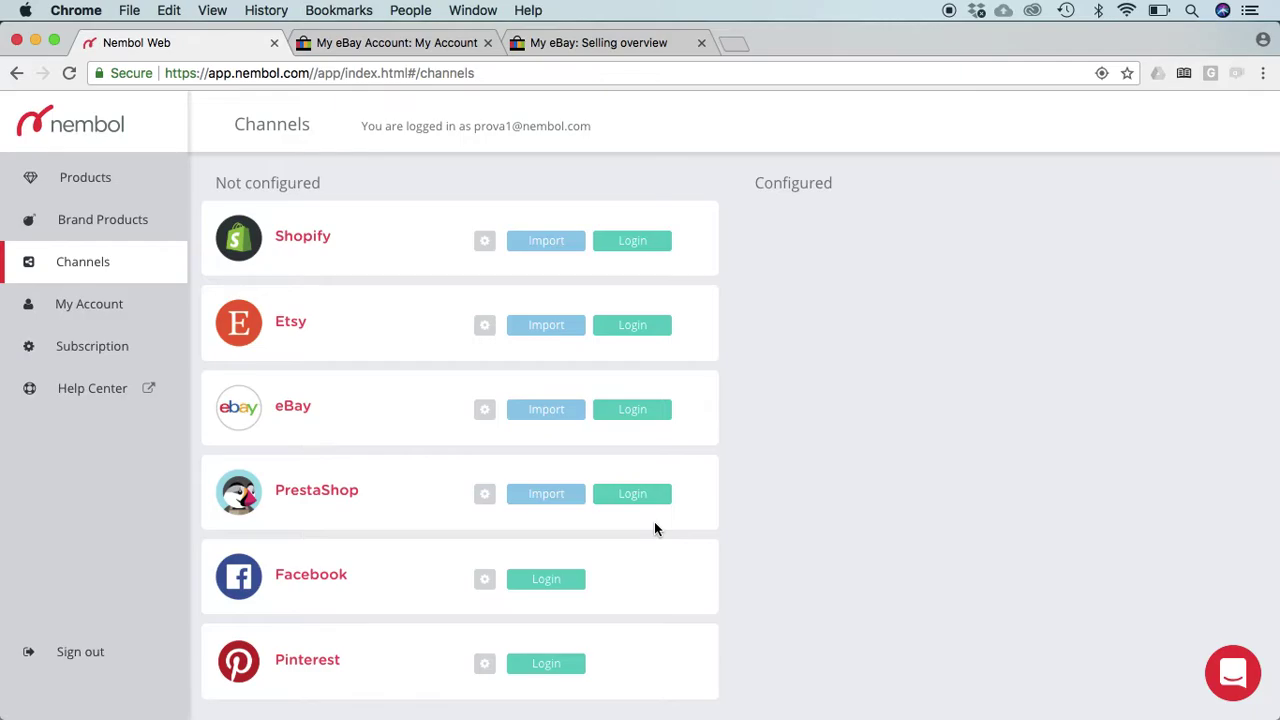
Step: Sign in to the eBay account from the eBay row and agree to grant Nembol access
left_click(637, 413)
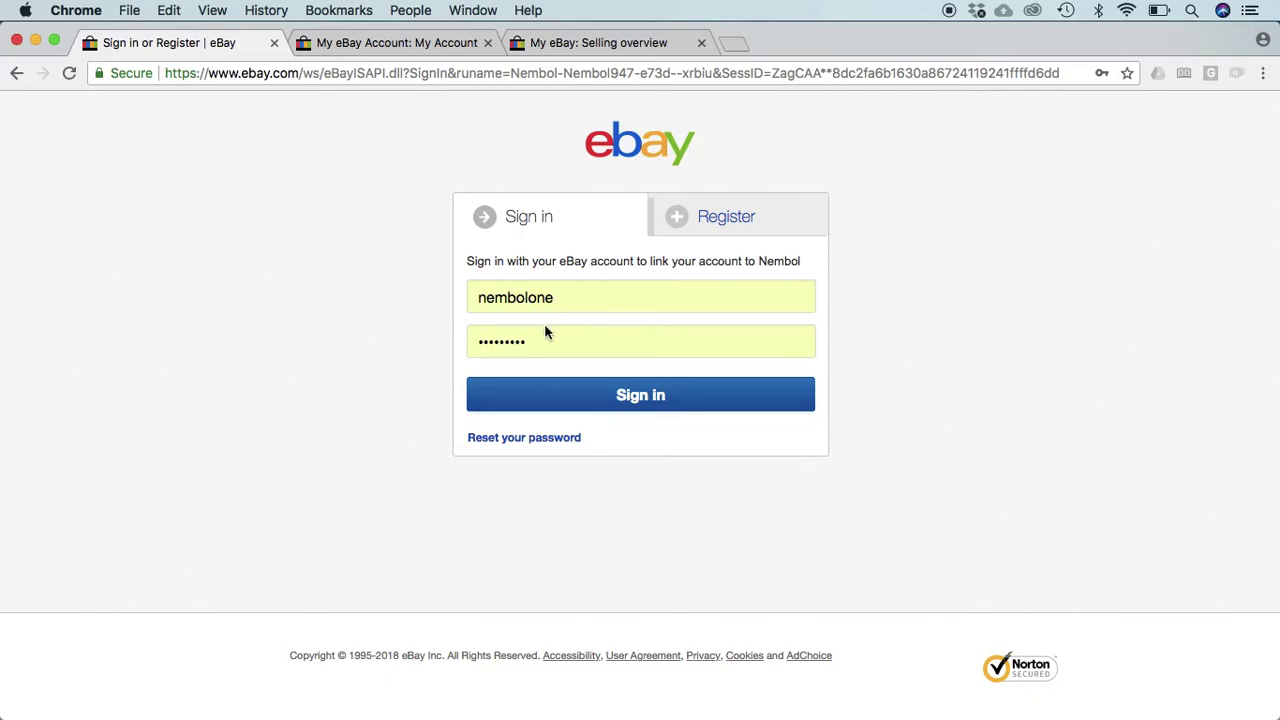
left_click(634, 397)
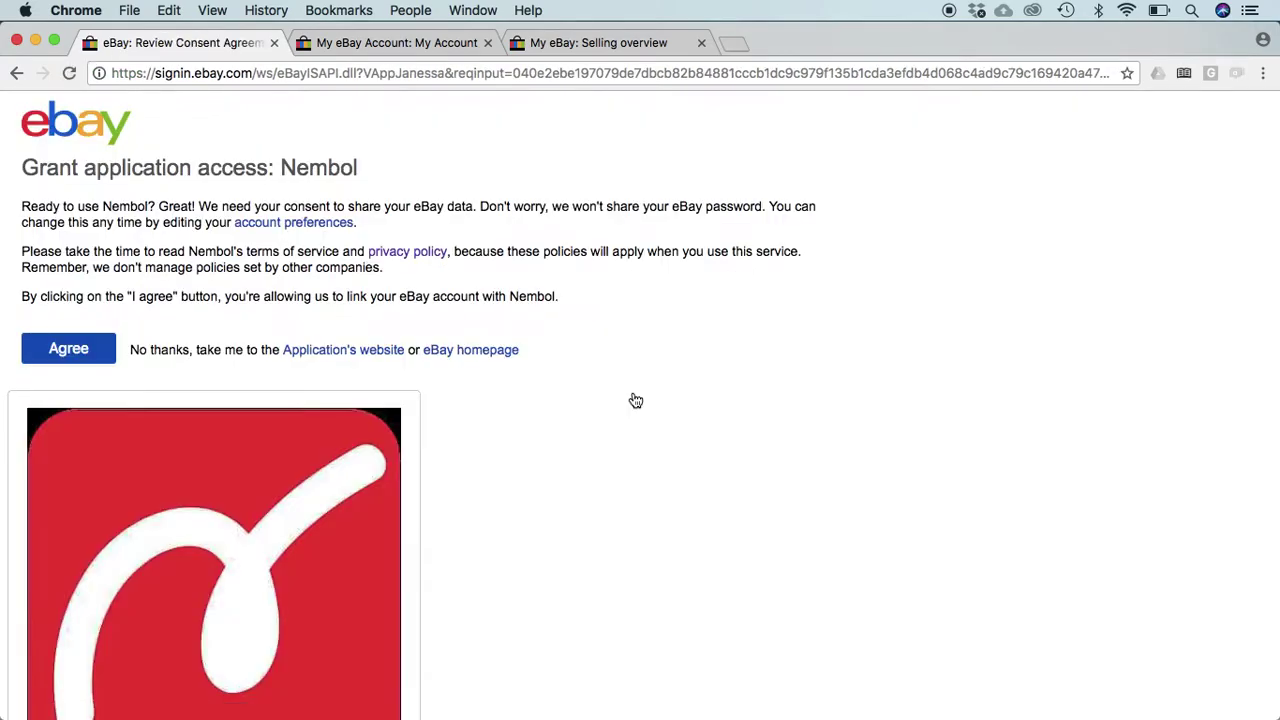
left_click(66, 350)
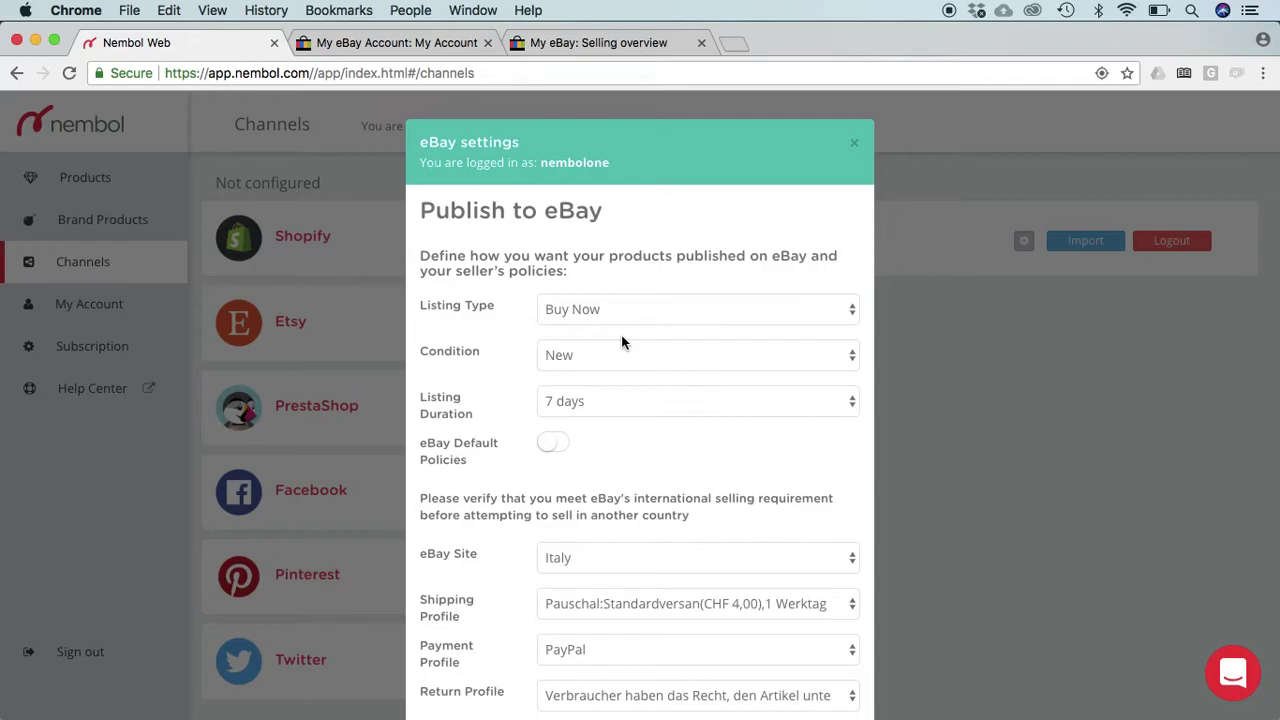
Step: Scroll the eBay settings past Publish to eBay down to the Import from eBay section
scroll(621, 336, "down", 2)
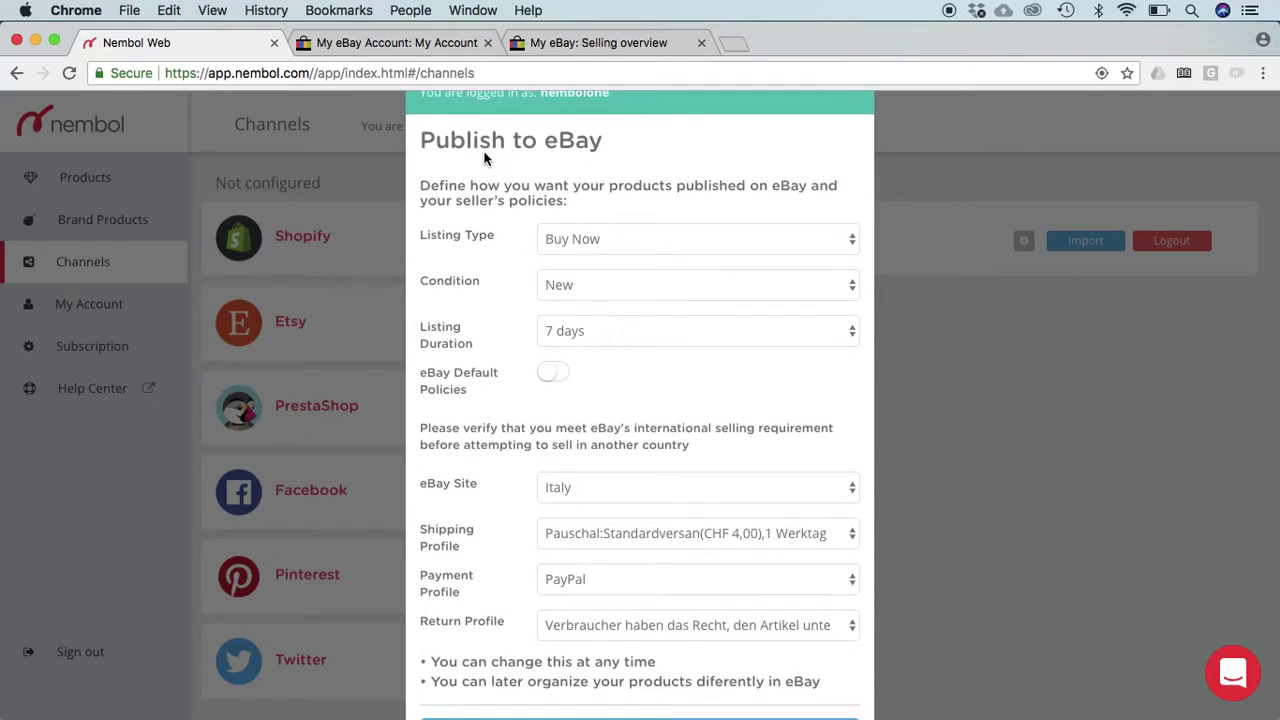
scroll(564, 150, "down", 10)
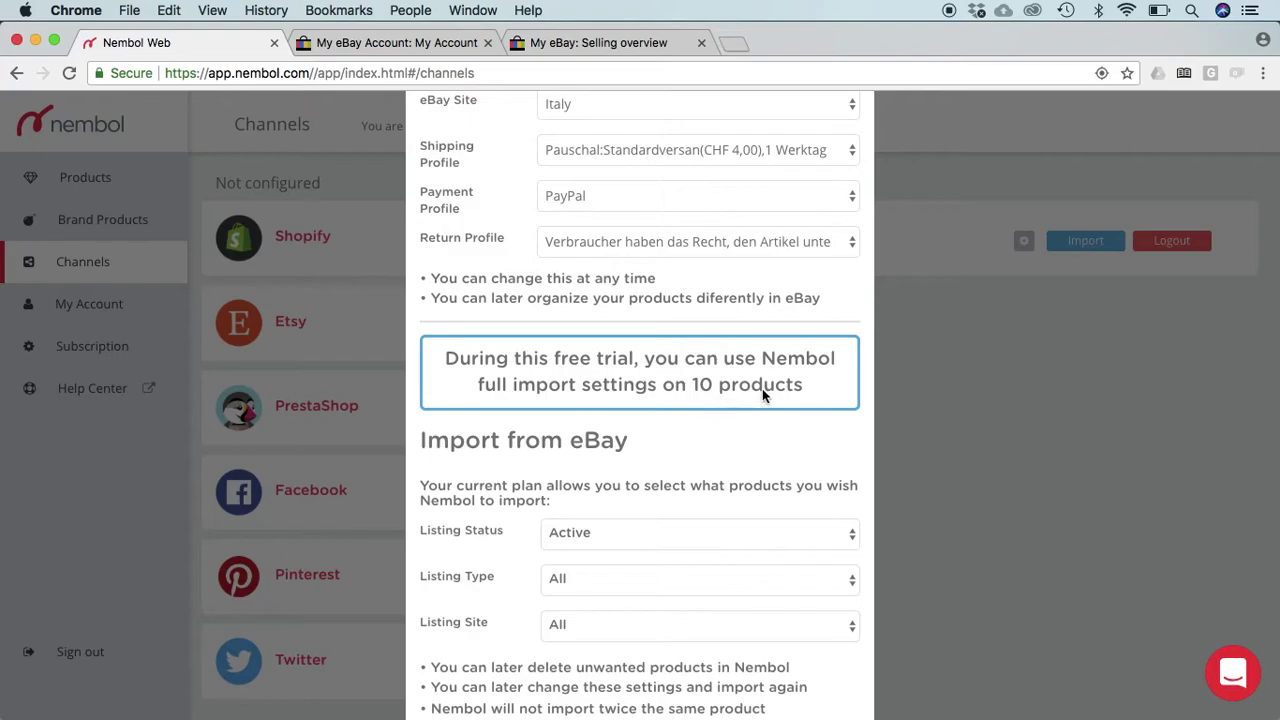
Step: Keep the eBay import Listing Status set to Active
scroll(762, 388, "down", 1)
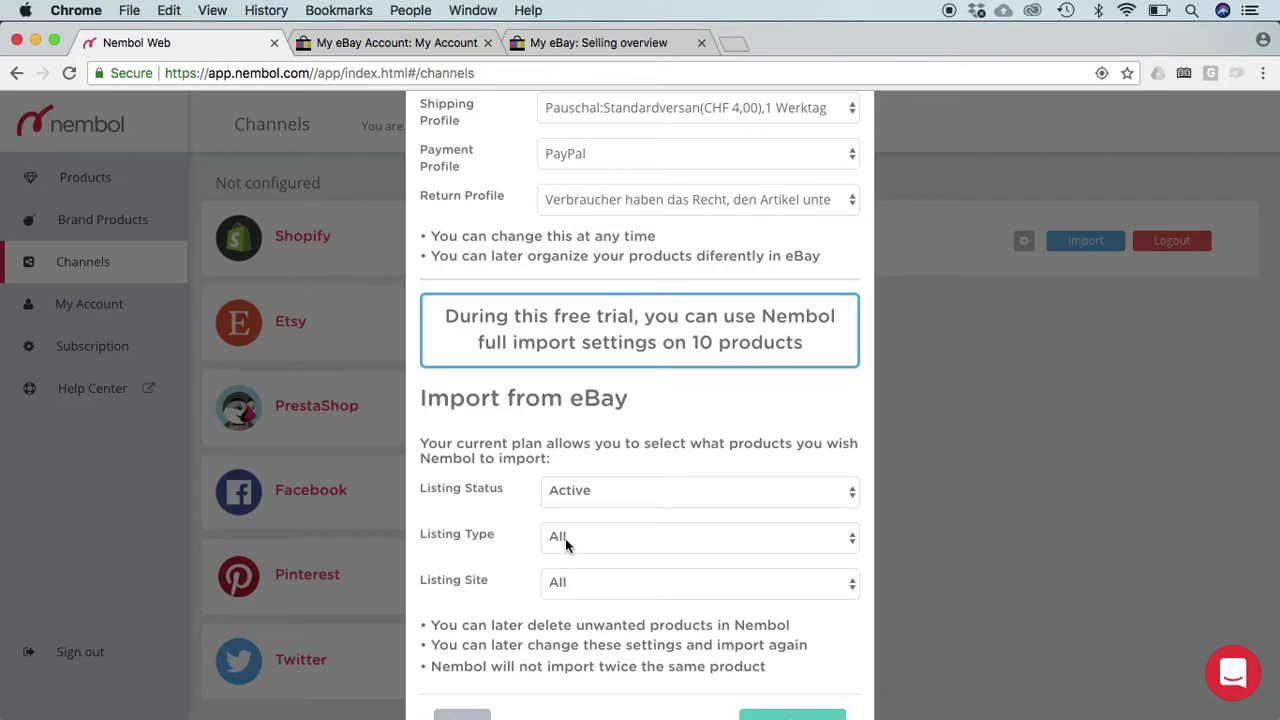
left_click(608, 492)
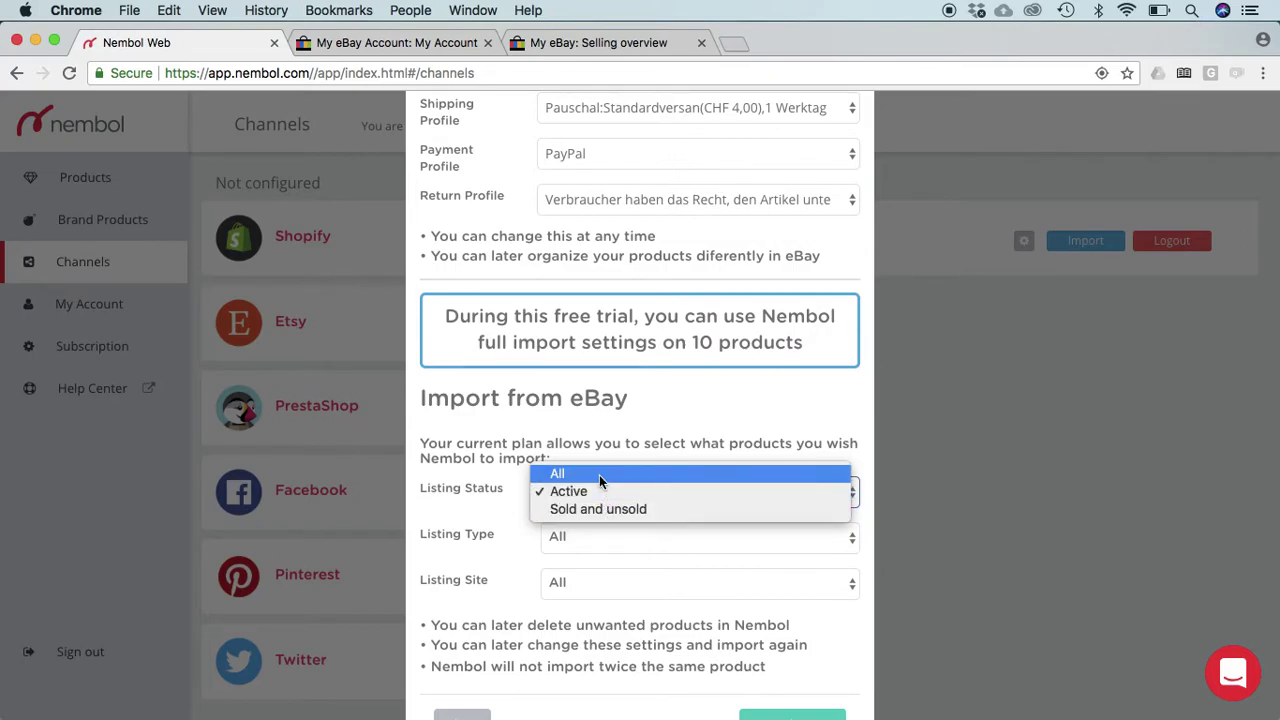
left_click(601, 491)
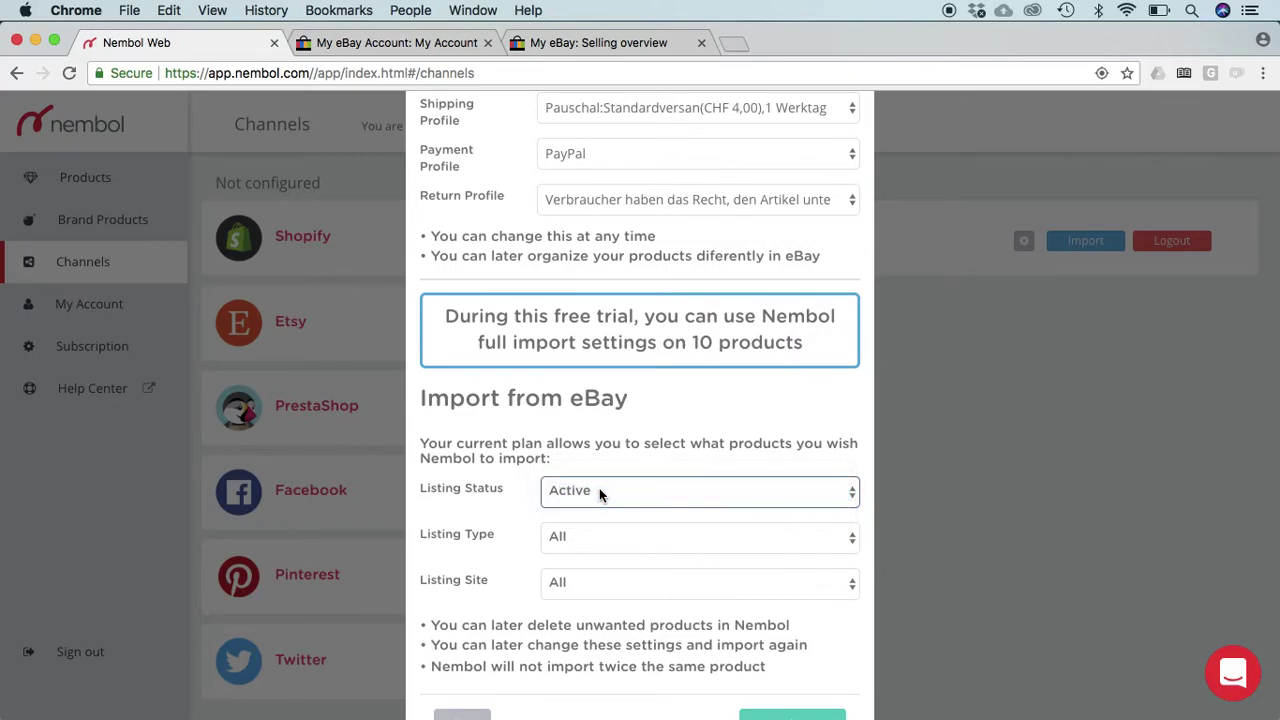
left_click(436, 46)
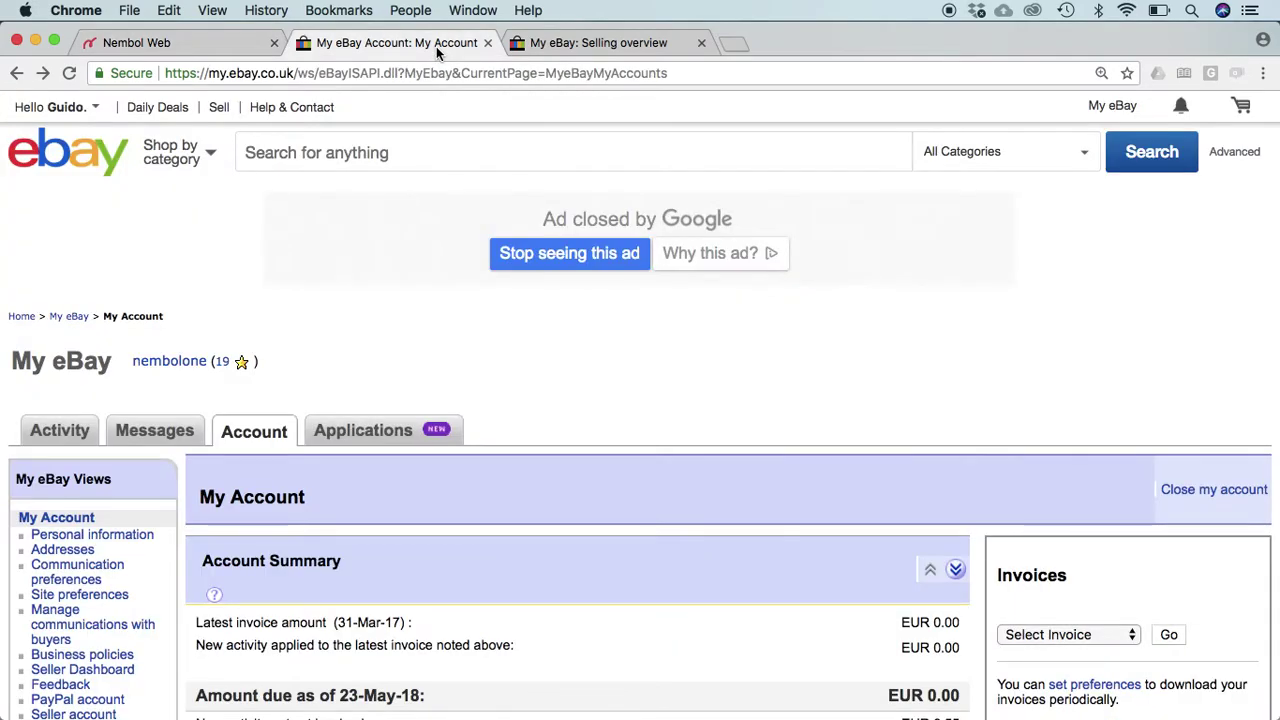
scroll(140, 445, "down", 2)
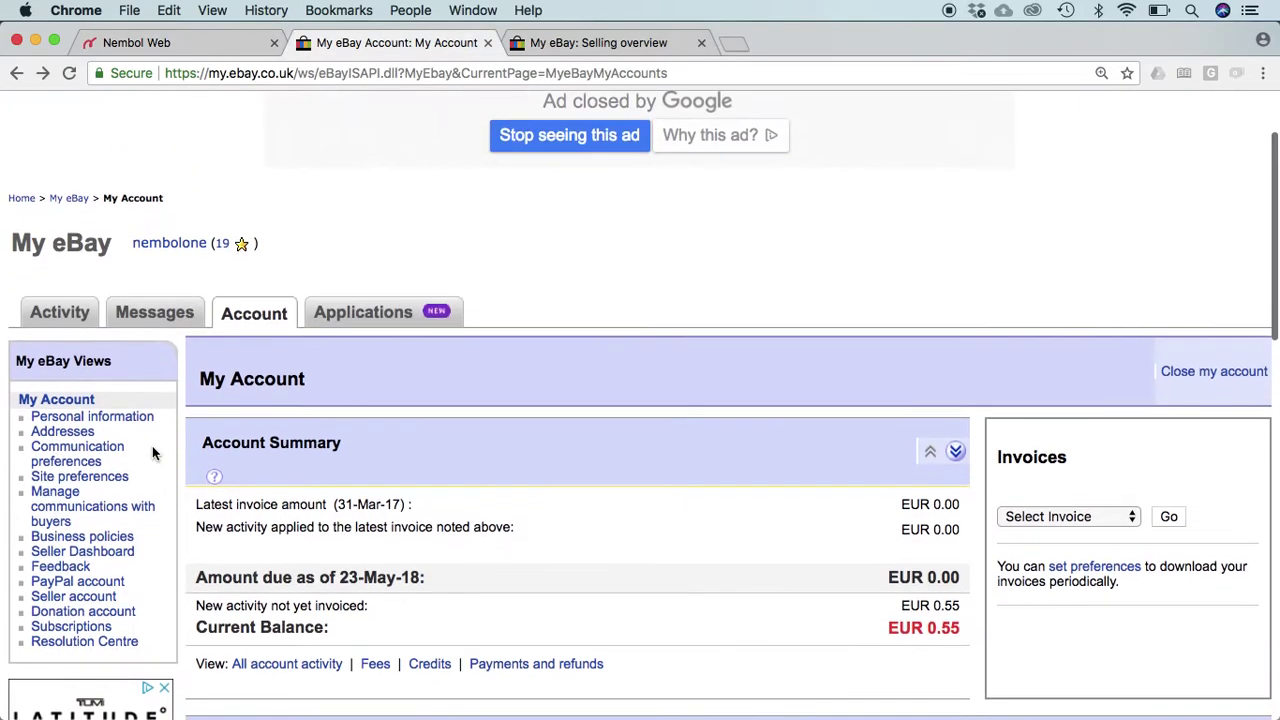
scroll(152, 450, "up", 2)
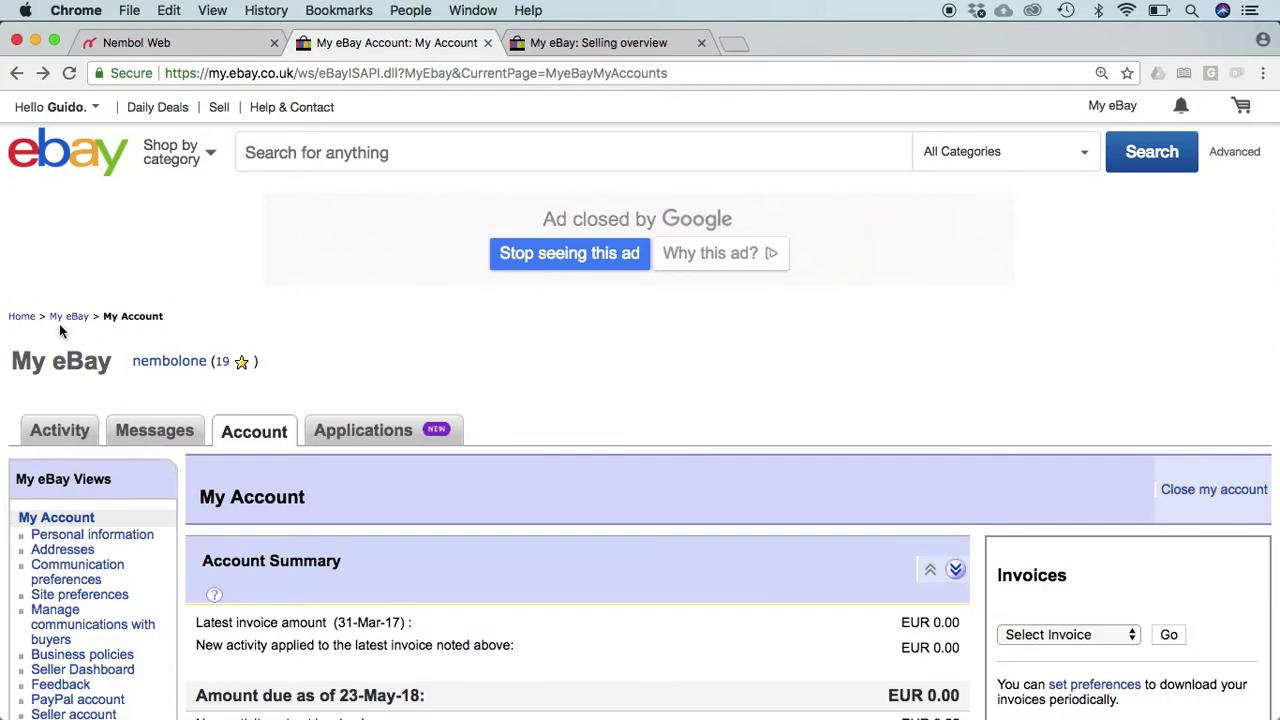
scroll(124, 455, "down", 5)
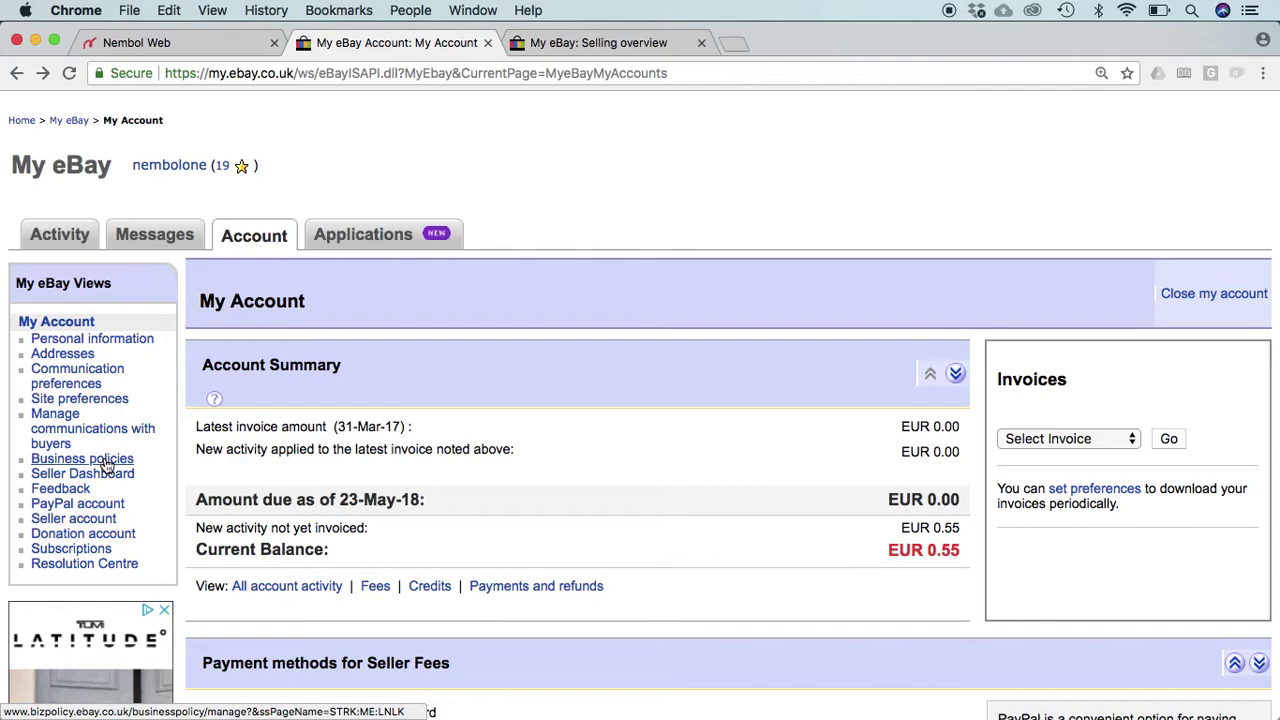
key("super+equal")
key("super+equal")
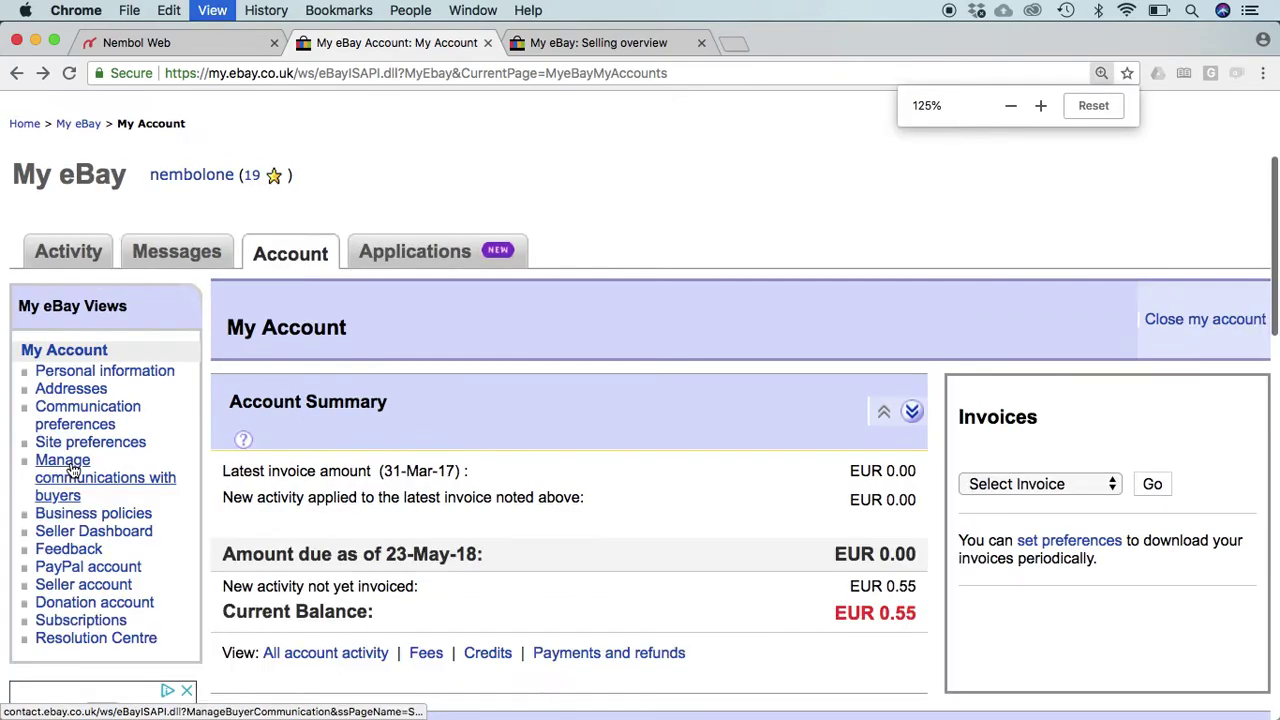
scroll(80, 500, "down", 1)
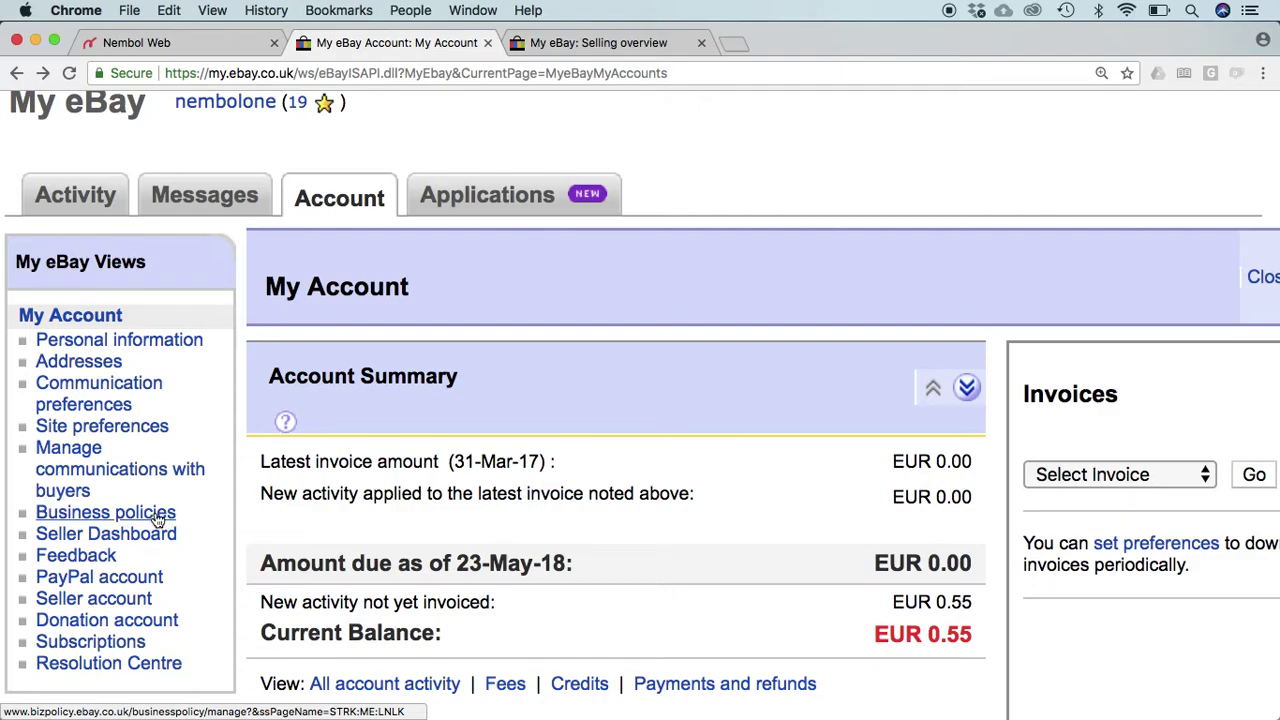
scroll(158, 516, "up", 5)
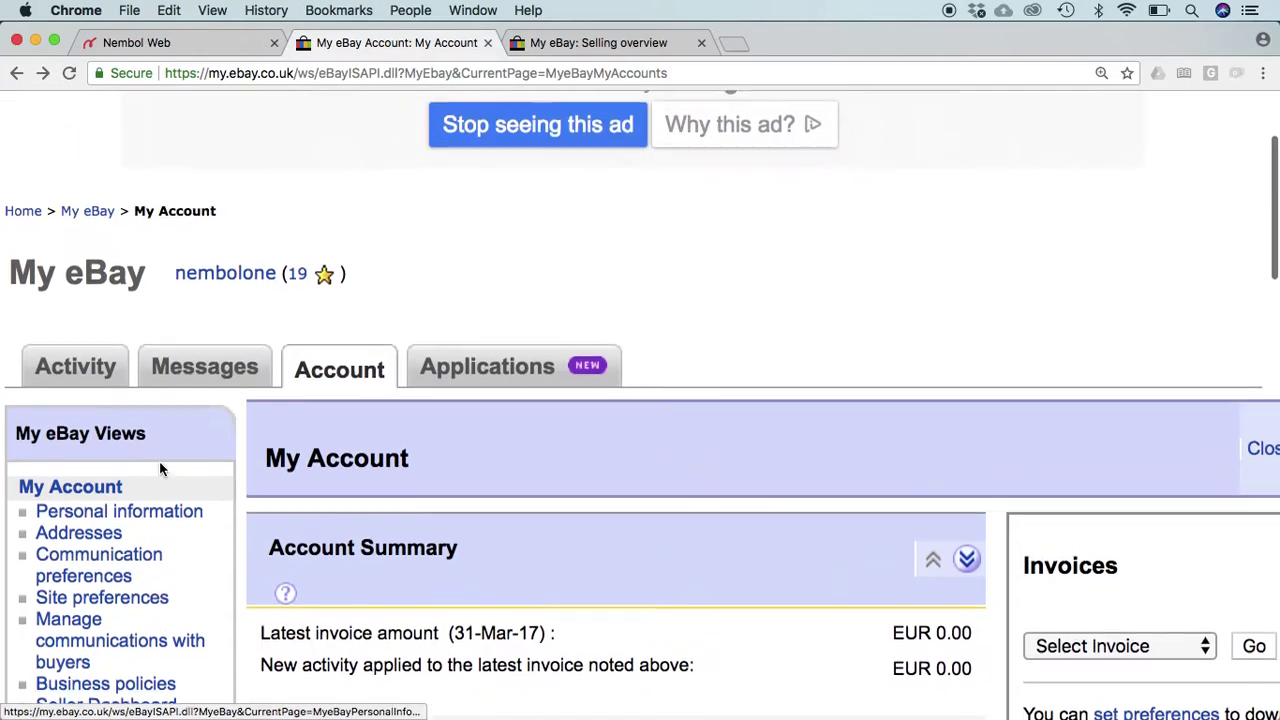
key("super+minus")
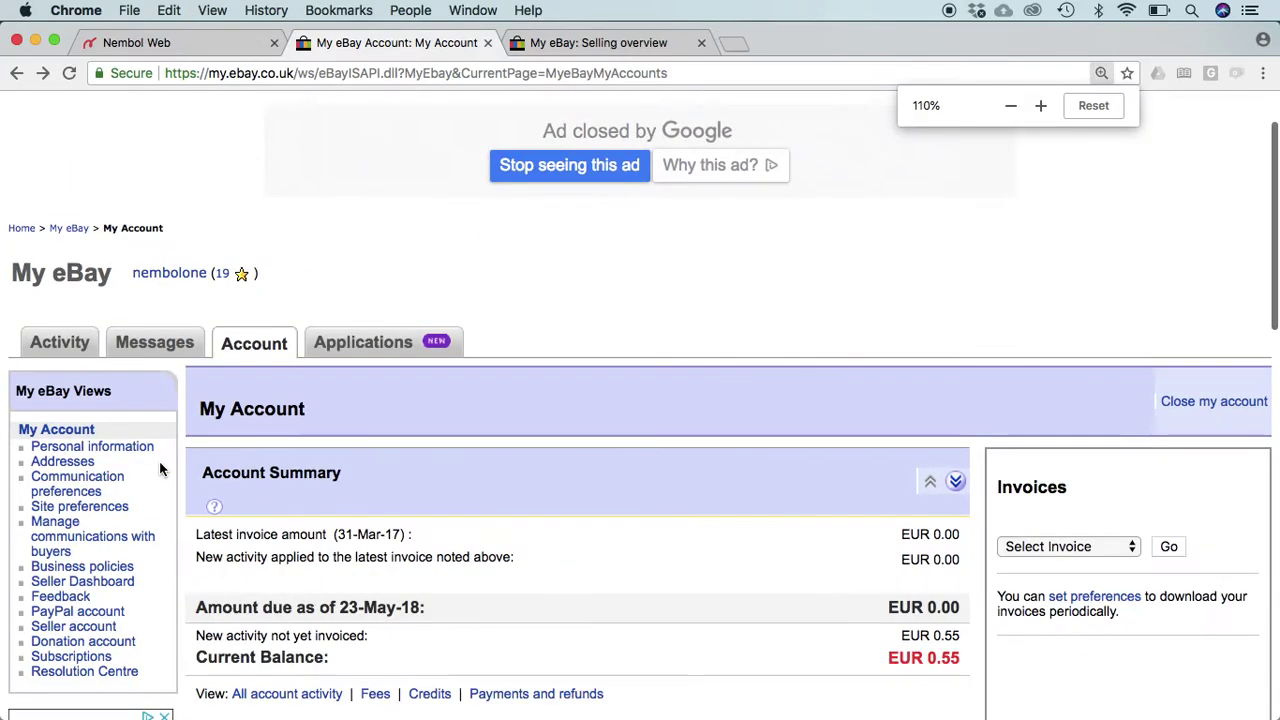
Step: Switch to eBay's Selling overview showing 5 active, 0 sold and 19 unsold listings
left_click(602, 44)
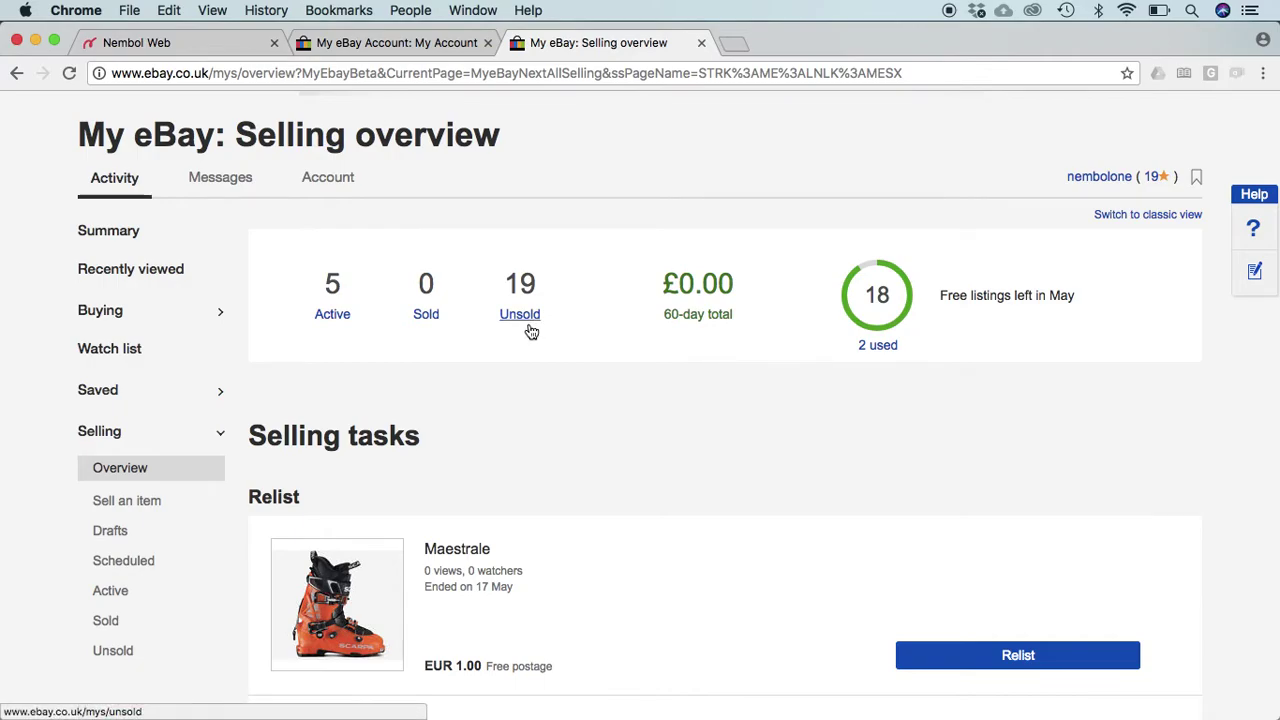
Step: Set eBay import to Sold and unsold listings, All listing types and All sites, then save
left_click(193, 39)
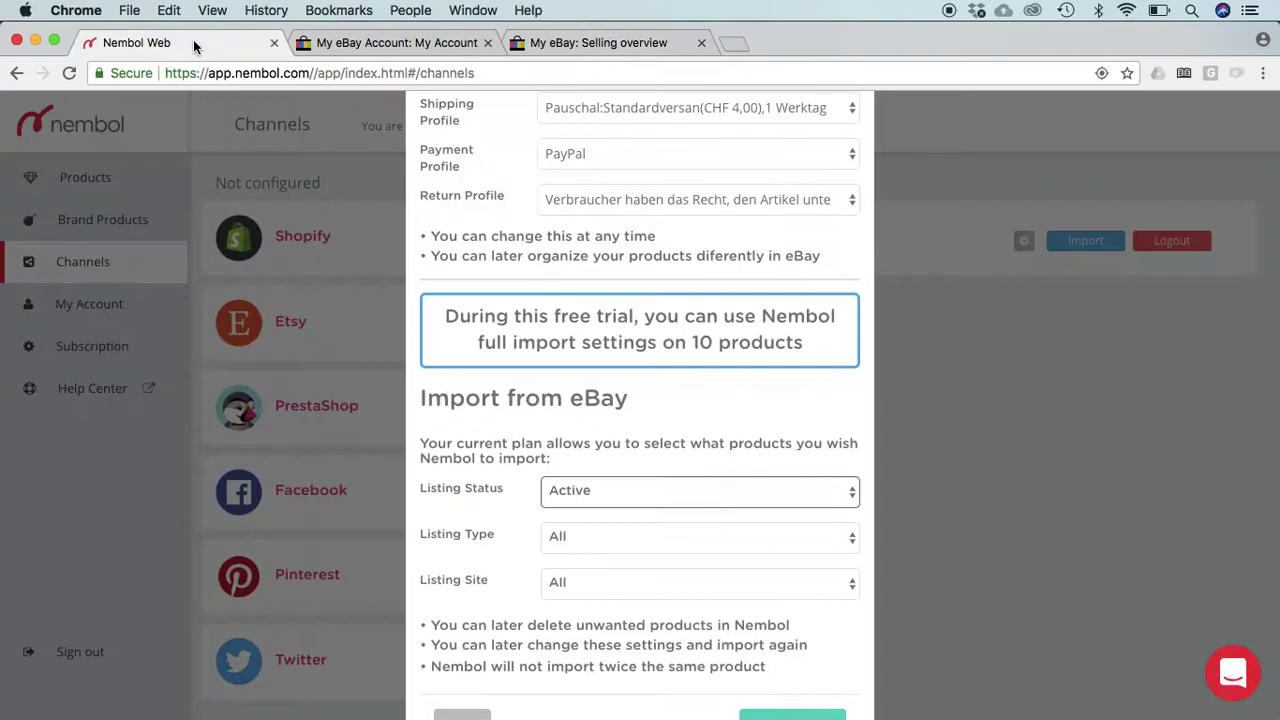
left_click(615, 495)
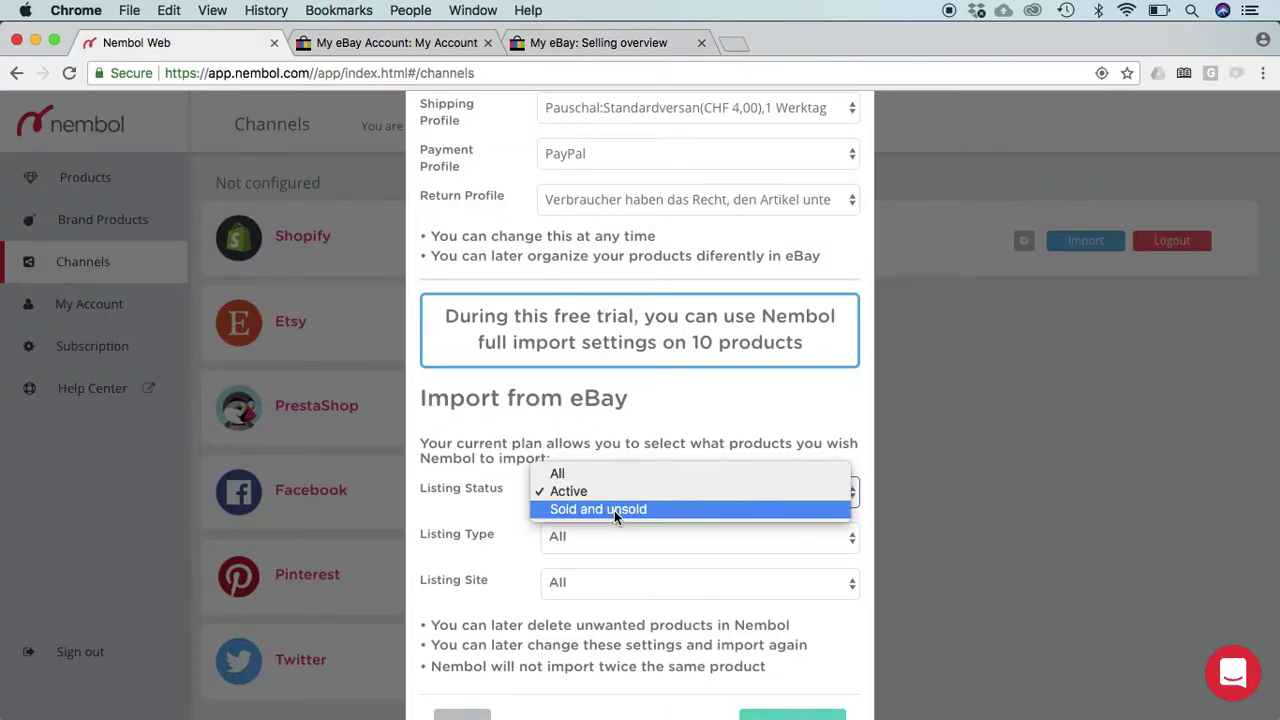
left_click(614, 510)
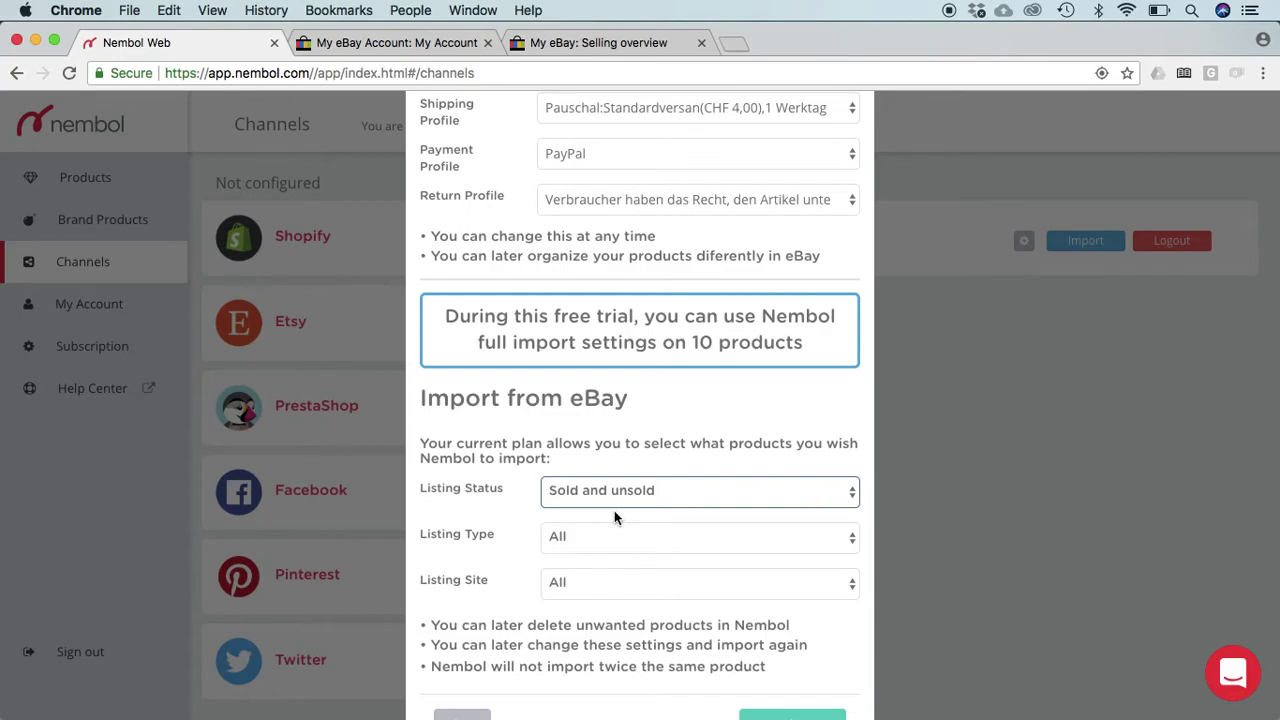
left_click(602, 540)
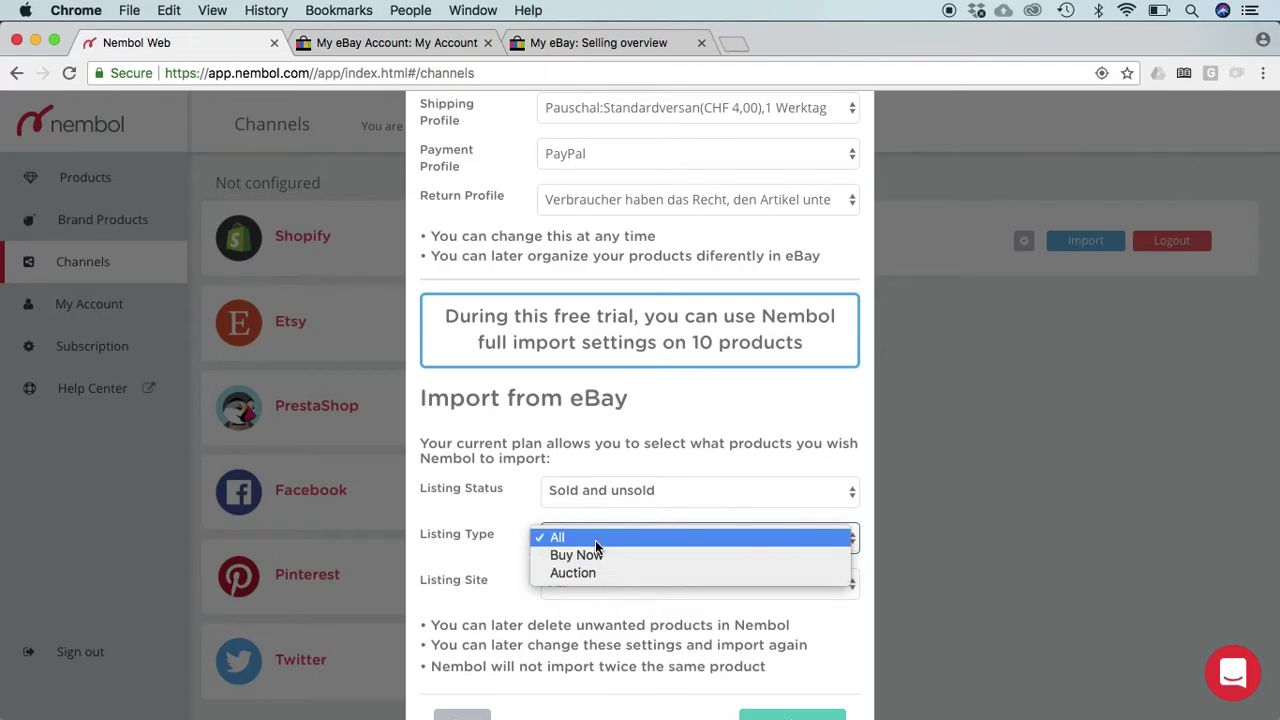
left_click(593, 537)
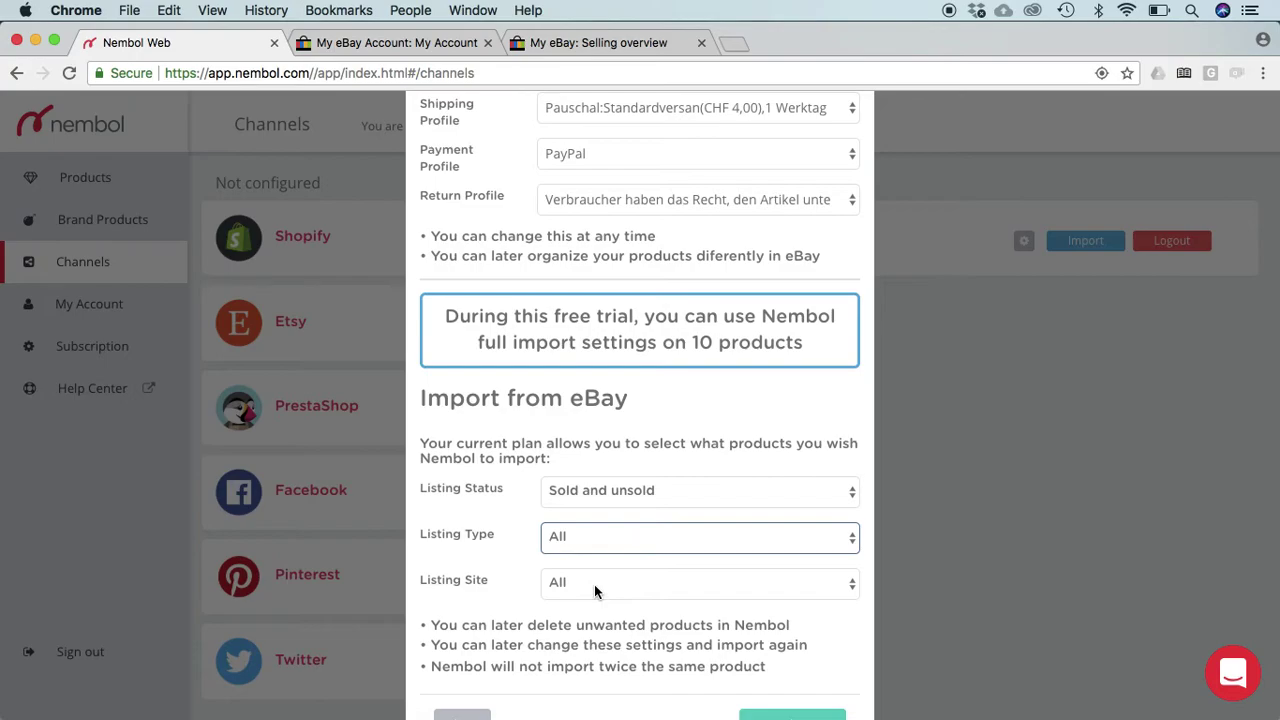
left_click(594, 584)
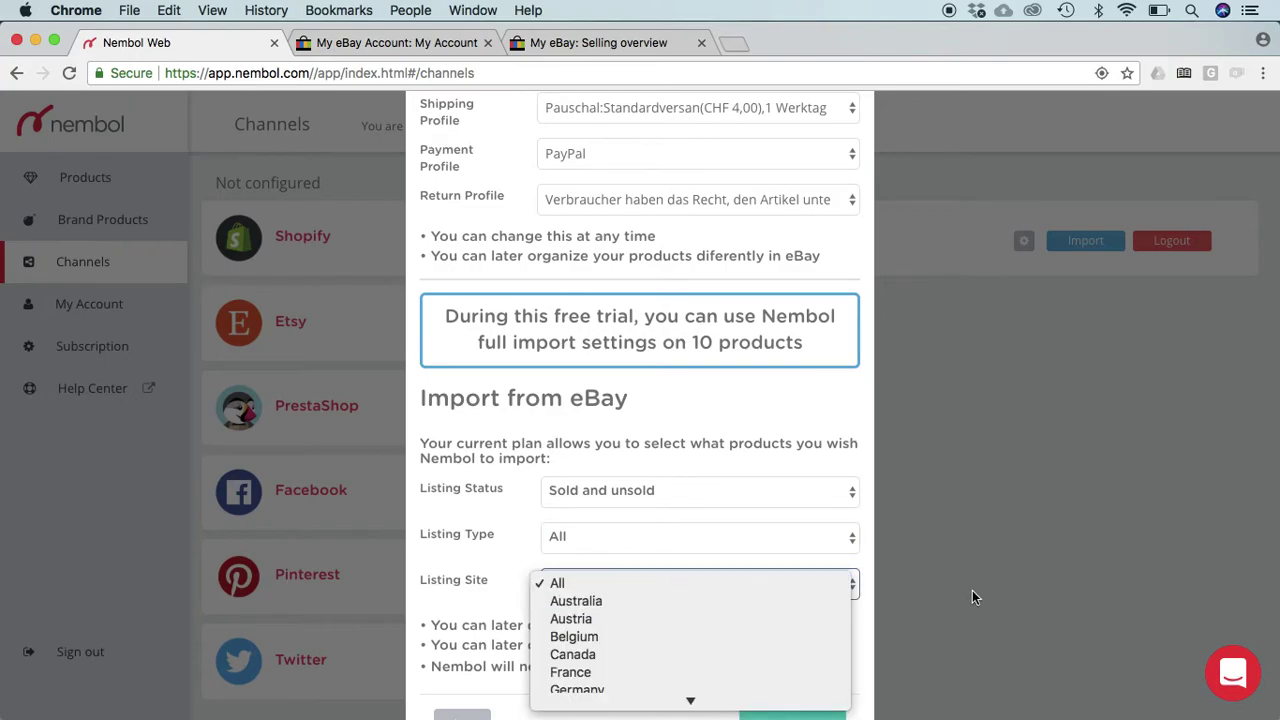
left_click(686, 551)
scroll(917, 562, "down", 2)
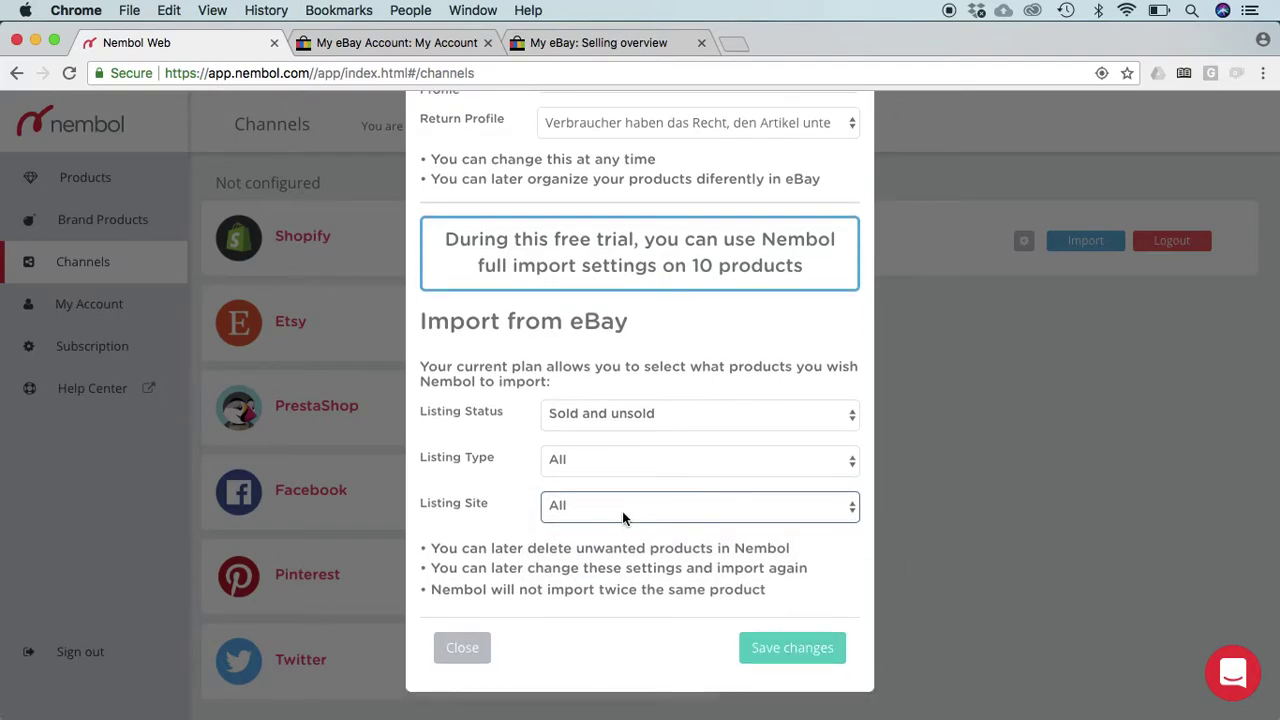
left_click(622, 512)
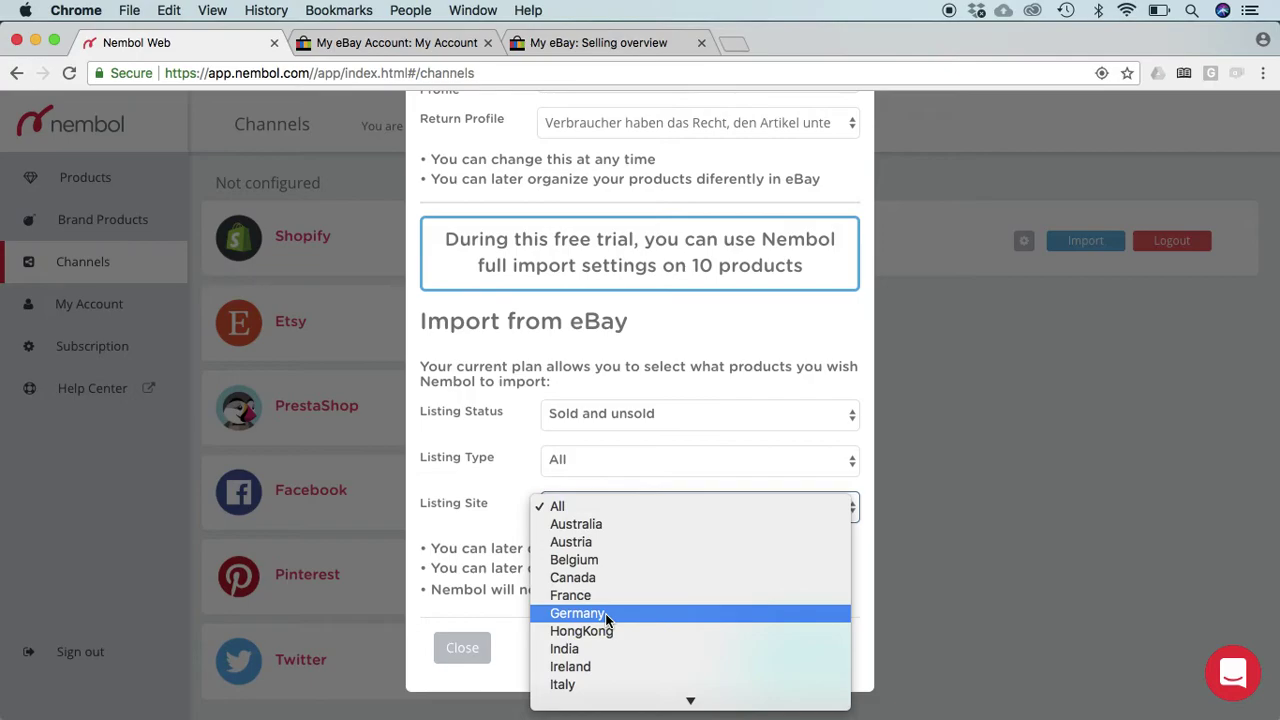
left_click(584, 508)
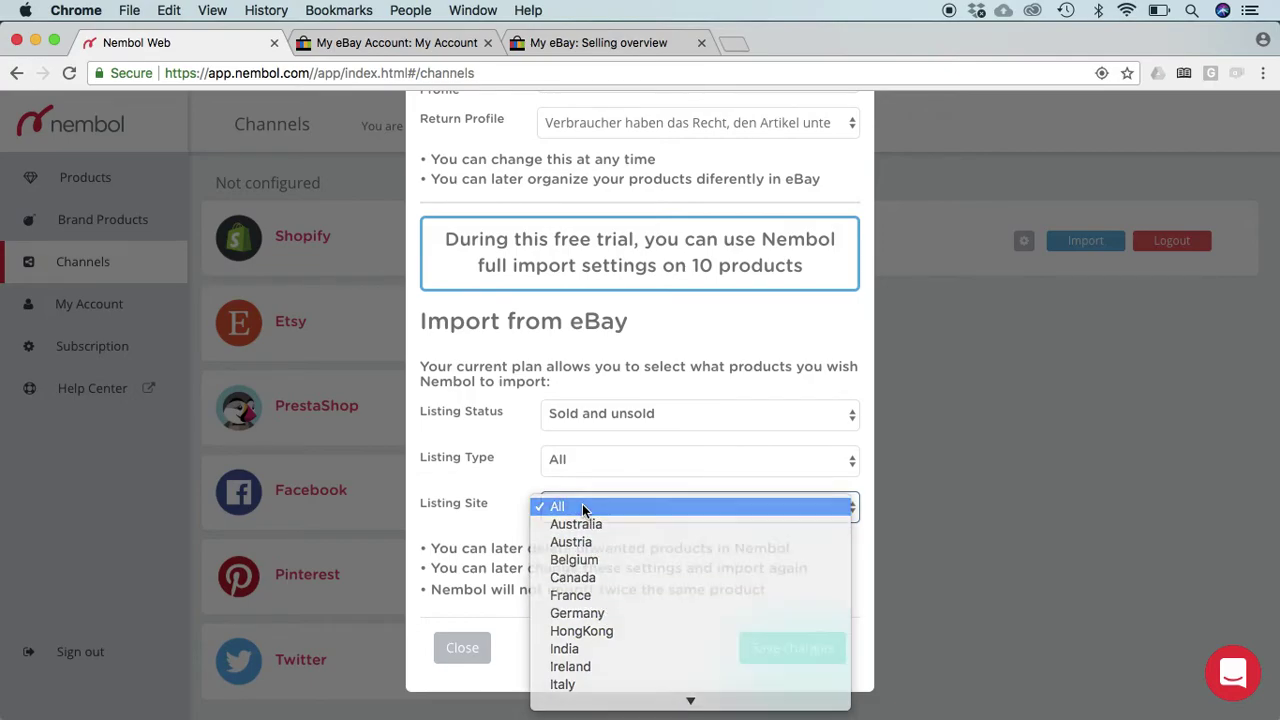
left_click(798, 650)
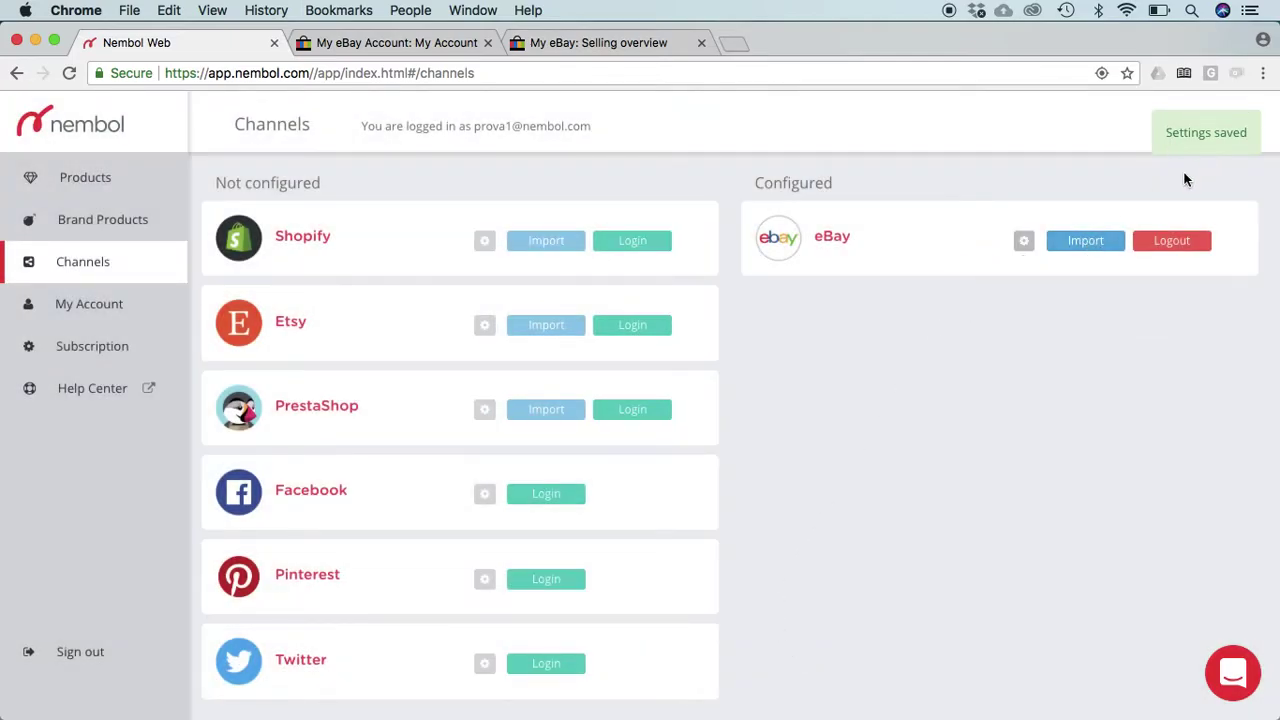
Step: Launch the eBay import, confirm its rules, and go on within the 10-product trial limit
left_click(1088, 240)
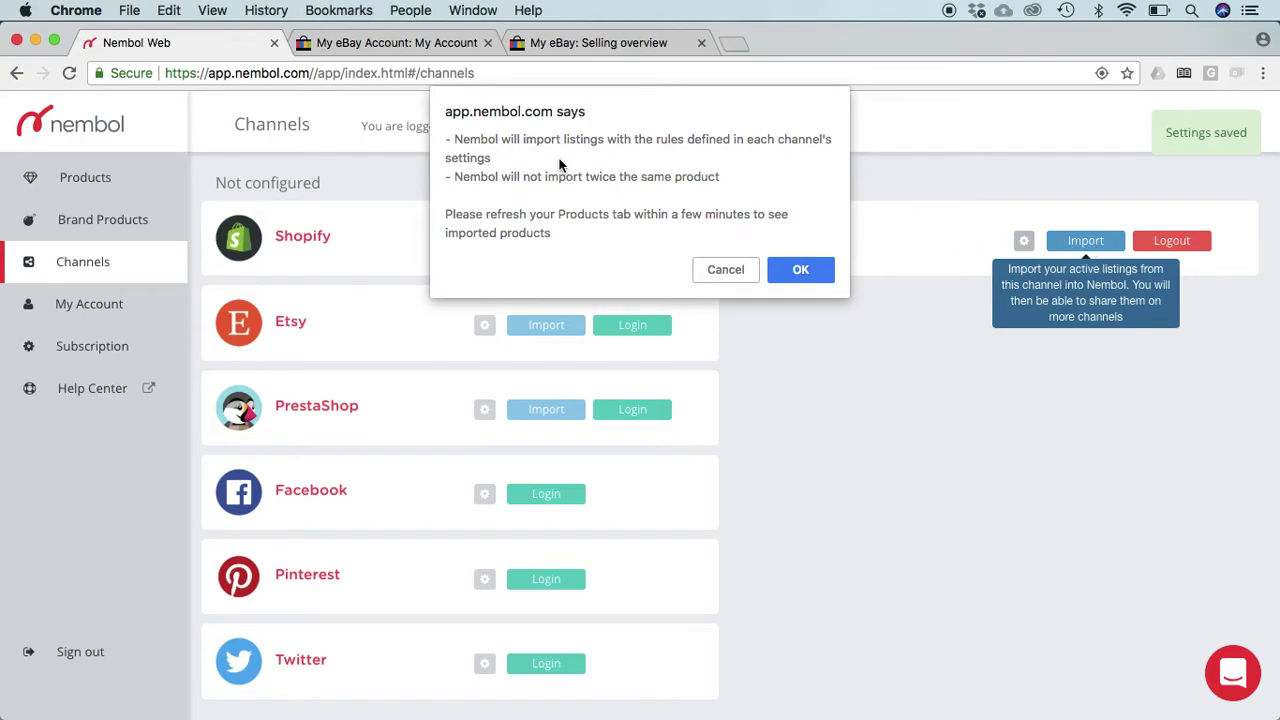
left_click(803, 269)
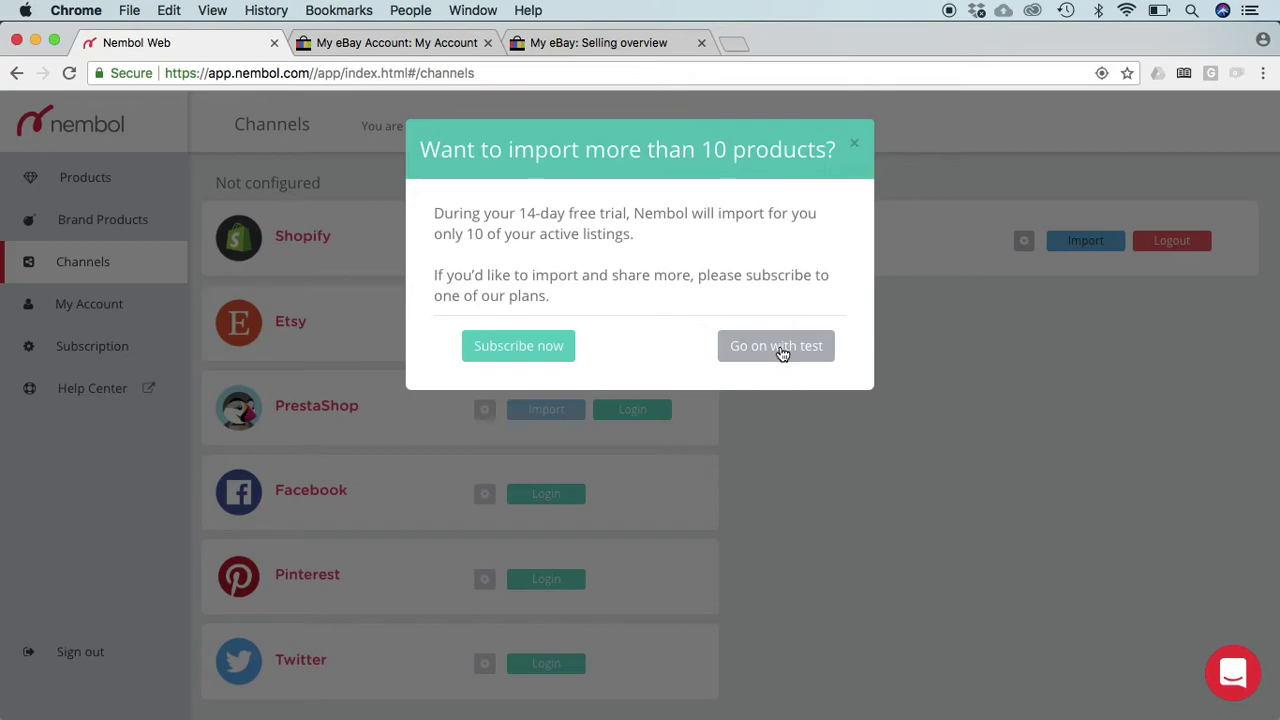
left_click(782, 346)
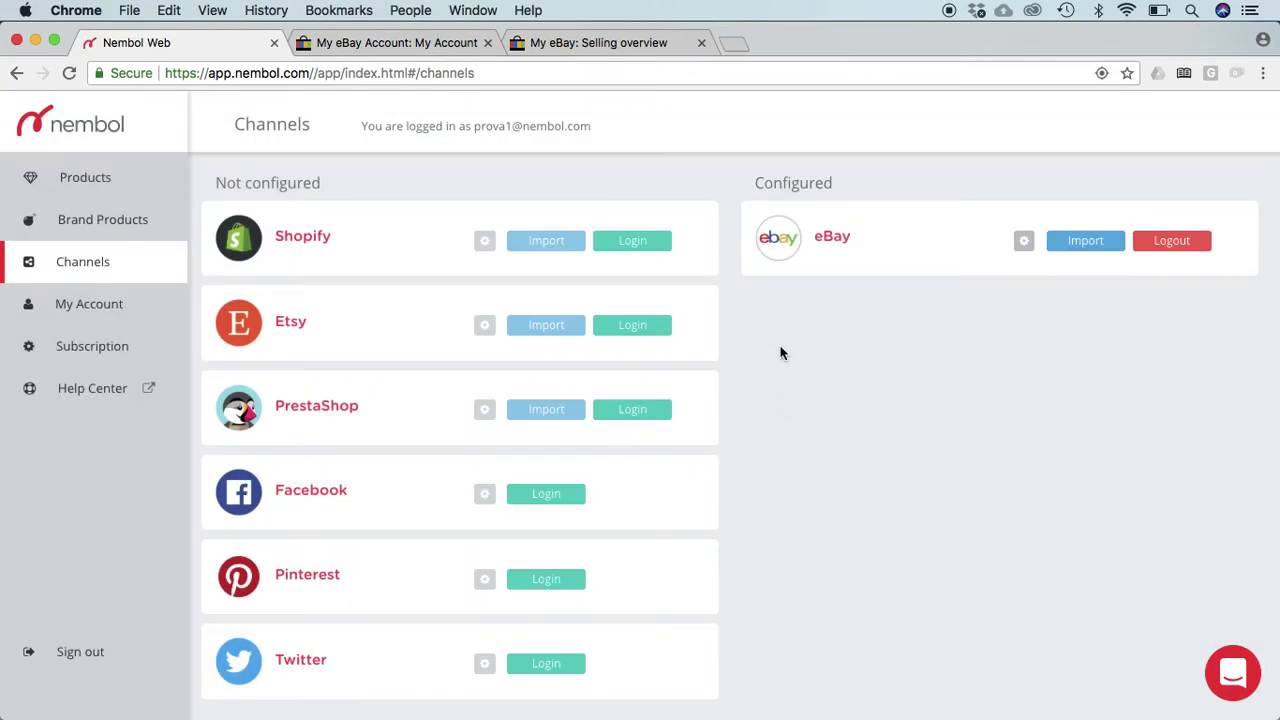
Step: Browse the imported Products list and show the TEST Bomboogie parka coat's eBay Imported status
left_click(90, 188)
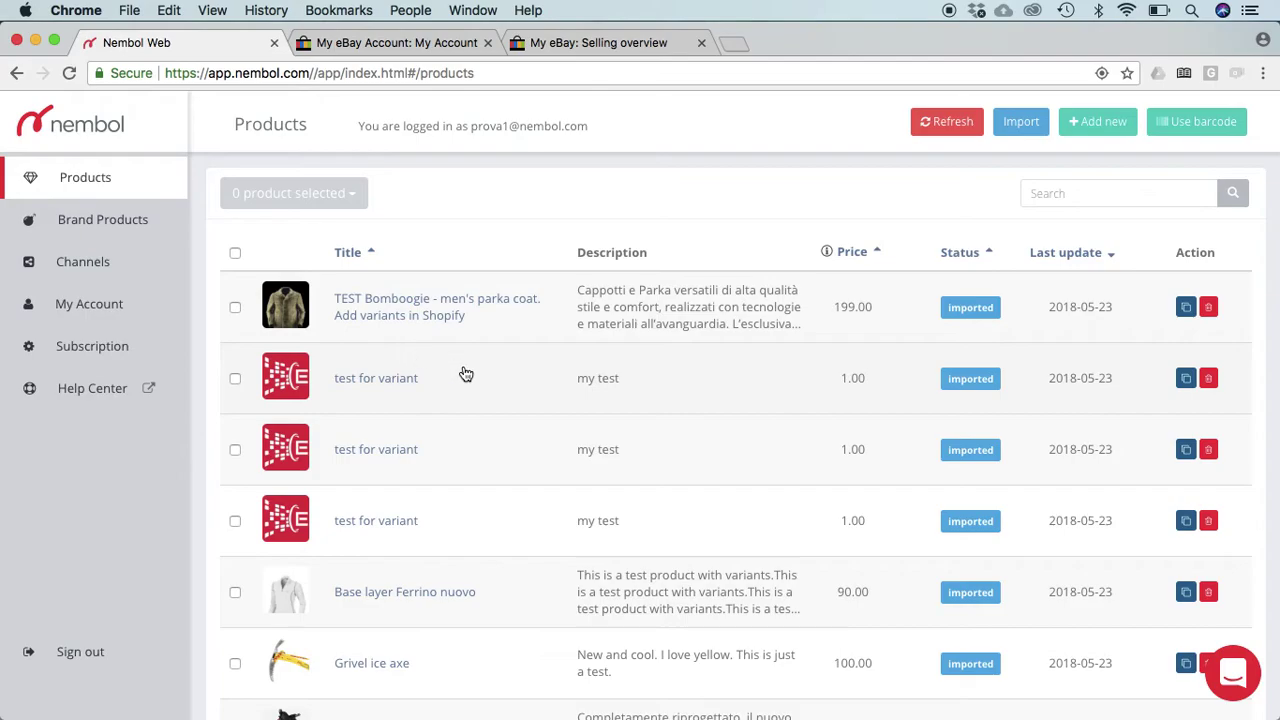
scroll(510, 397, "down", 1)
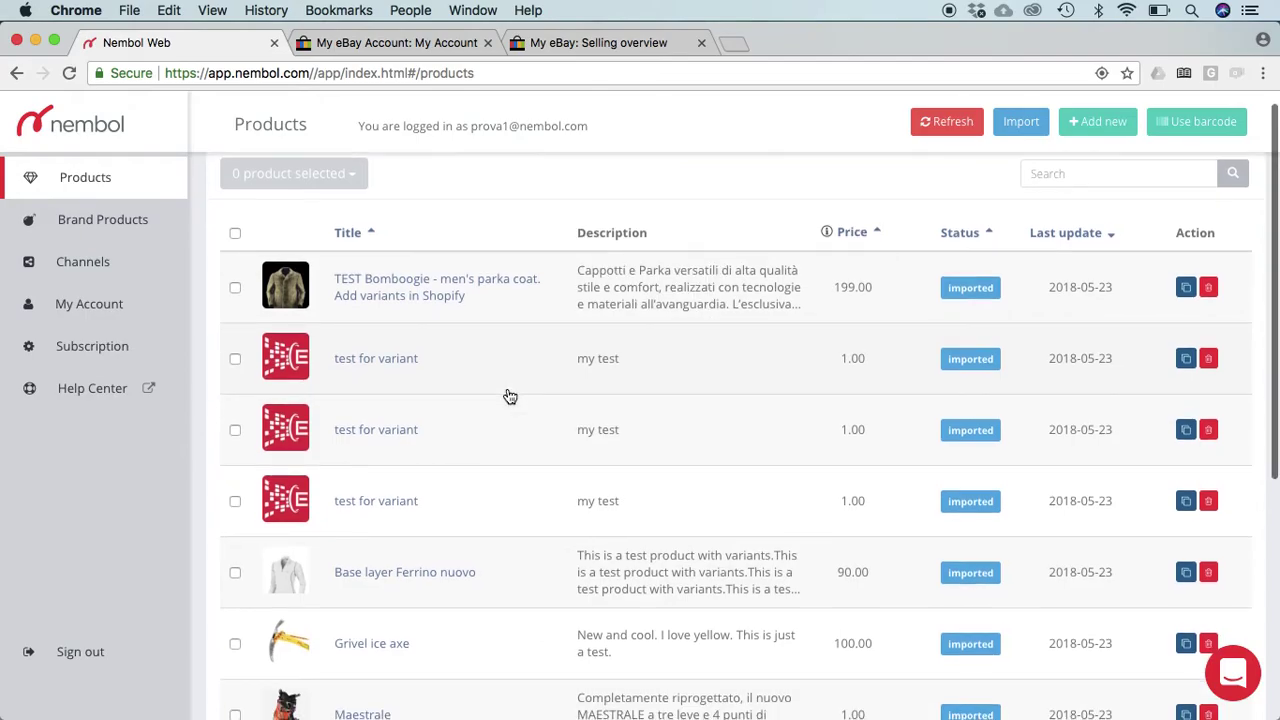
scroll(510, 397, "down", 5)
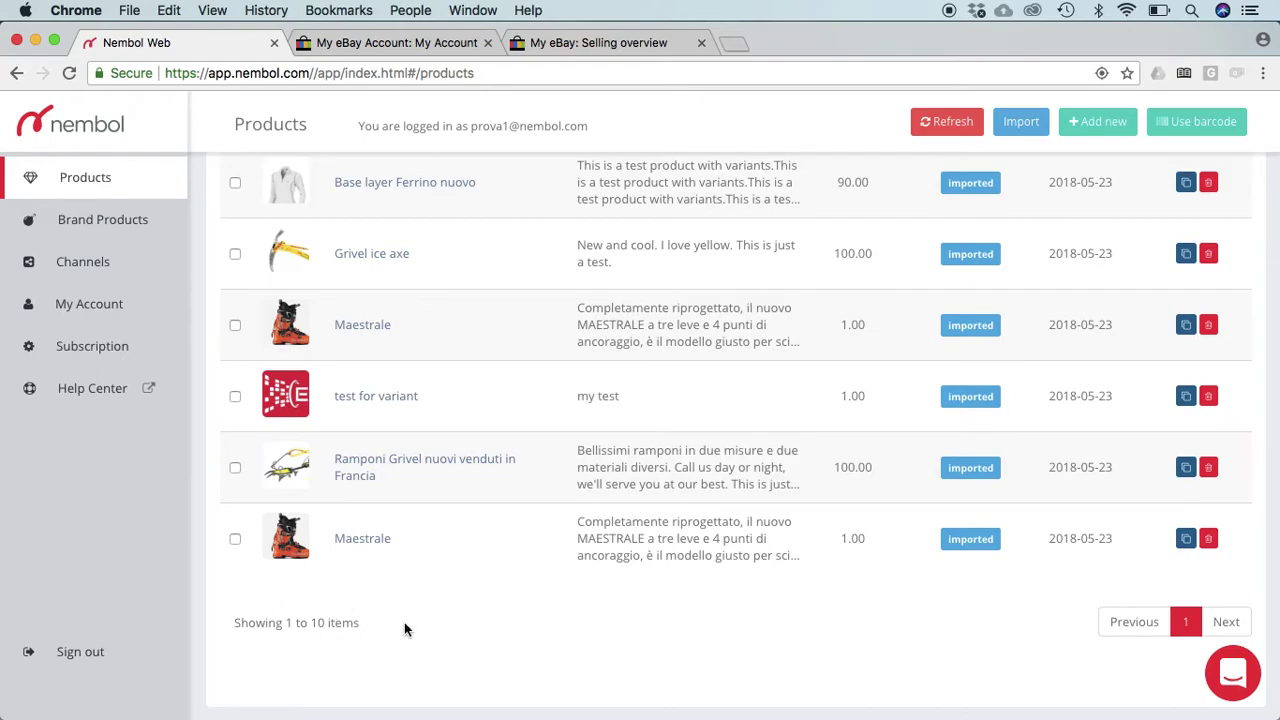
scroll(478, 634, "up", 5)
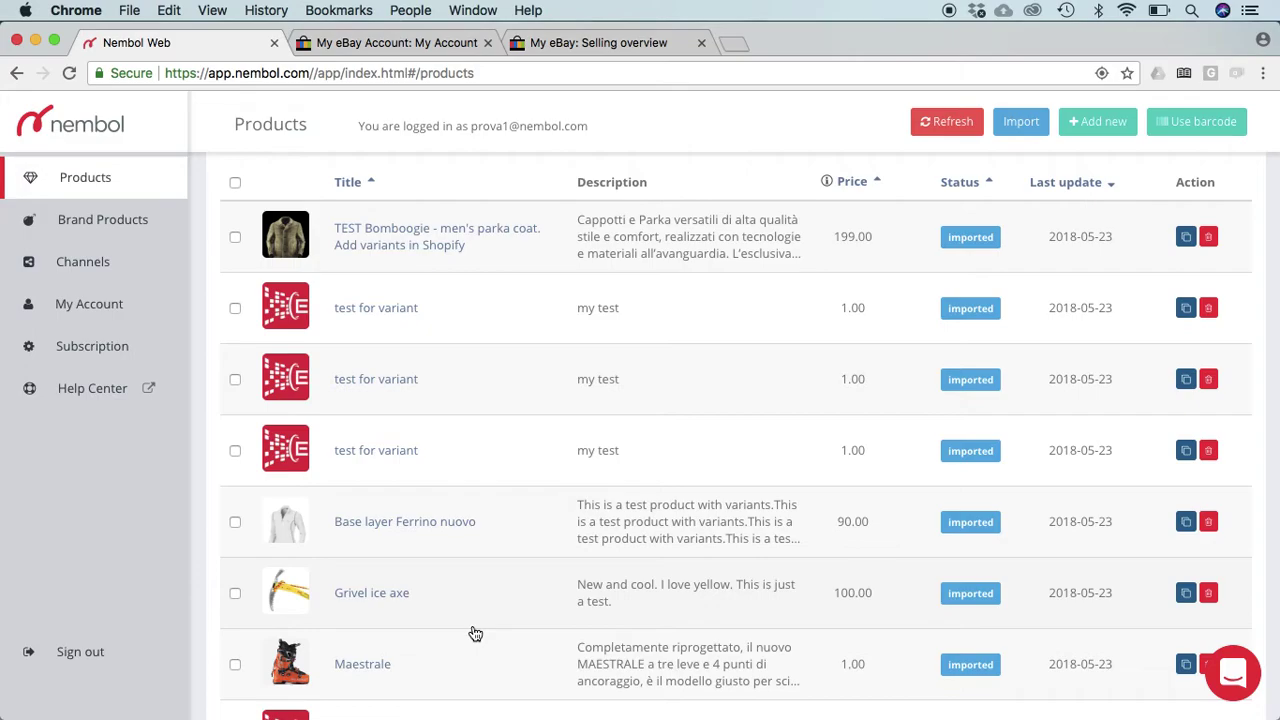
left_click(967, 240)
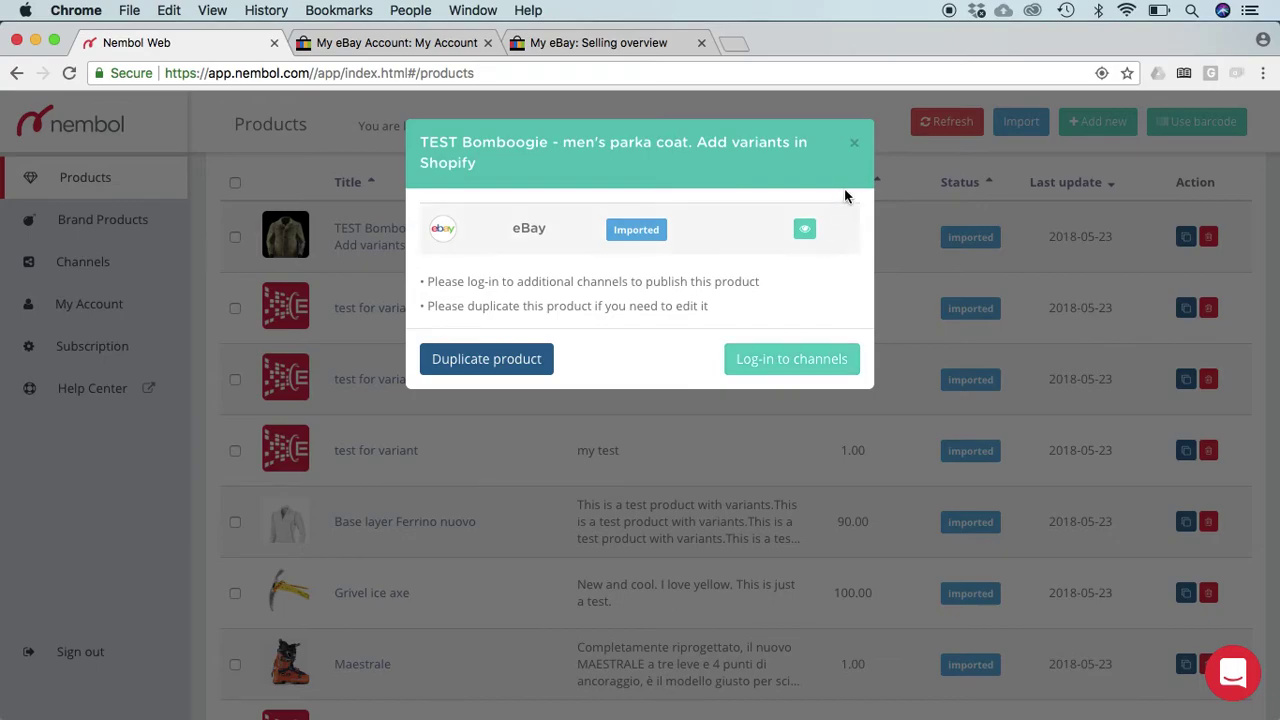
Step: Duplicate the TEST Bomboogie parka coat product from its channel details
left_click(854, 143)
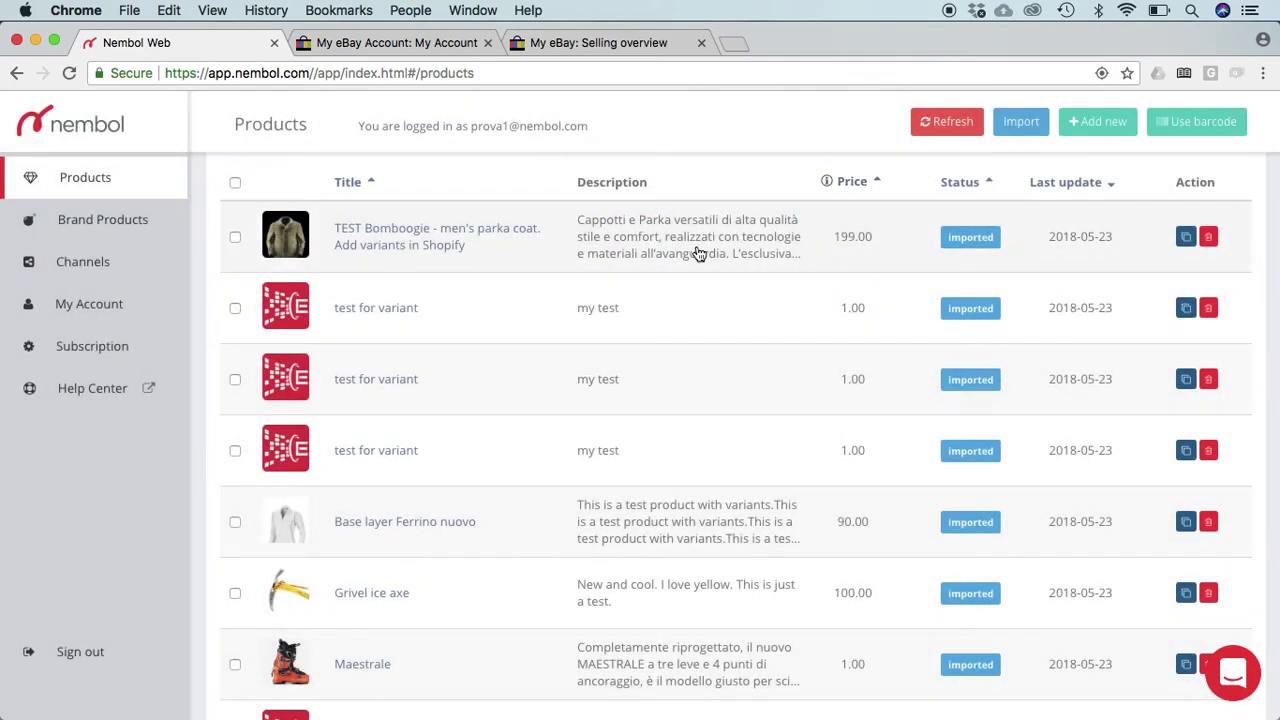
left_click(966, 238)
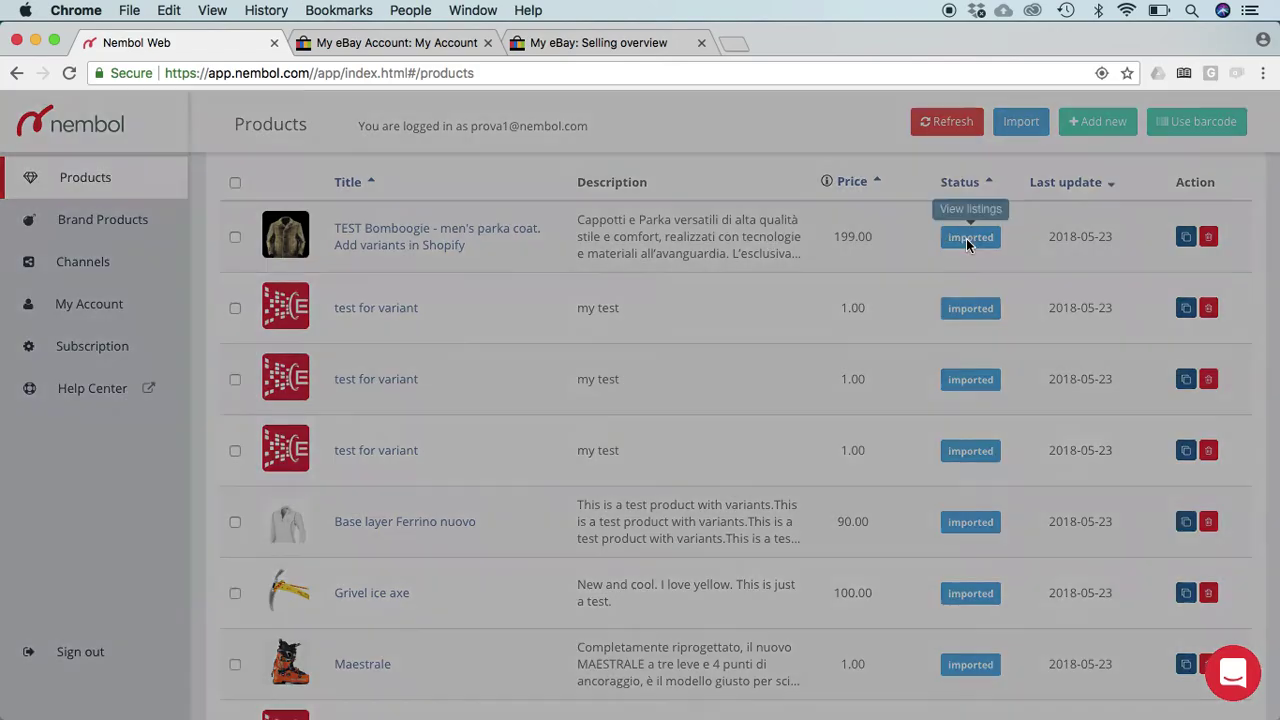
left_click(489, 360)
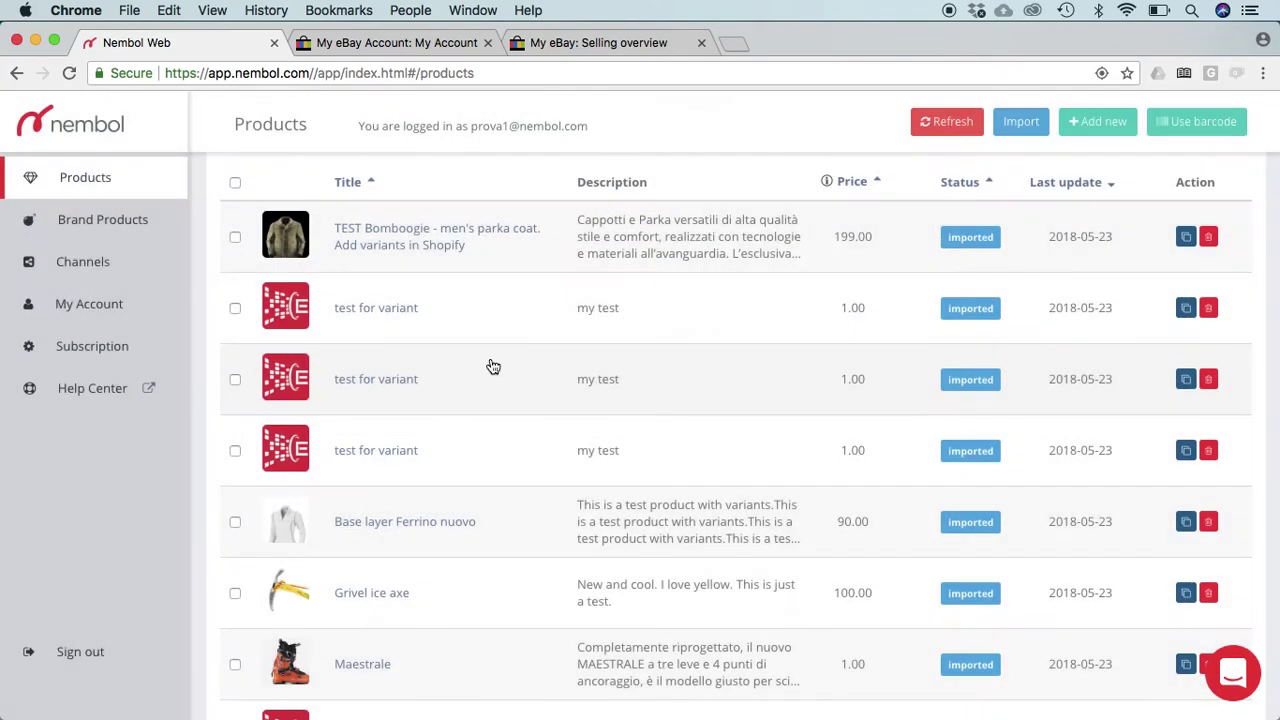
scroll(490, 360, "up", 5)
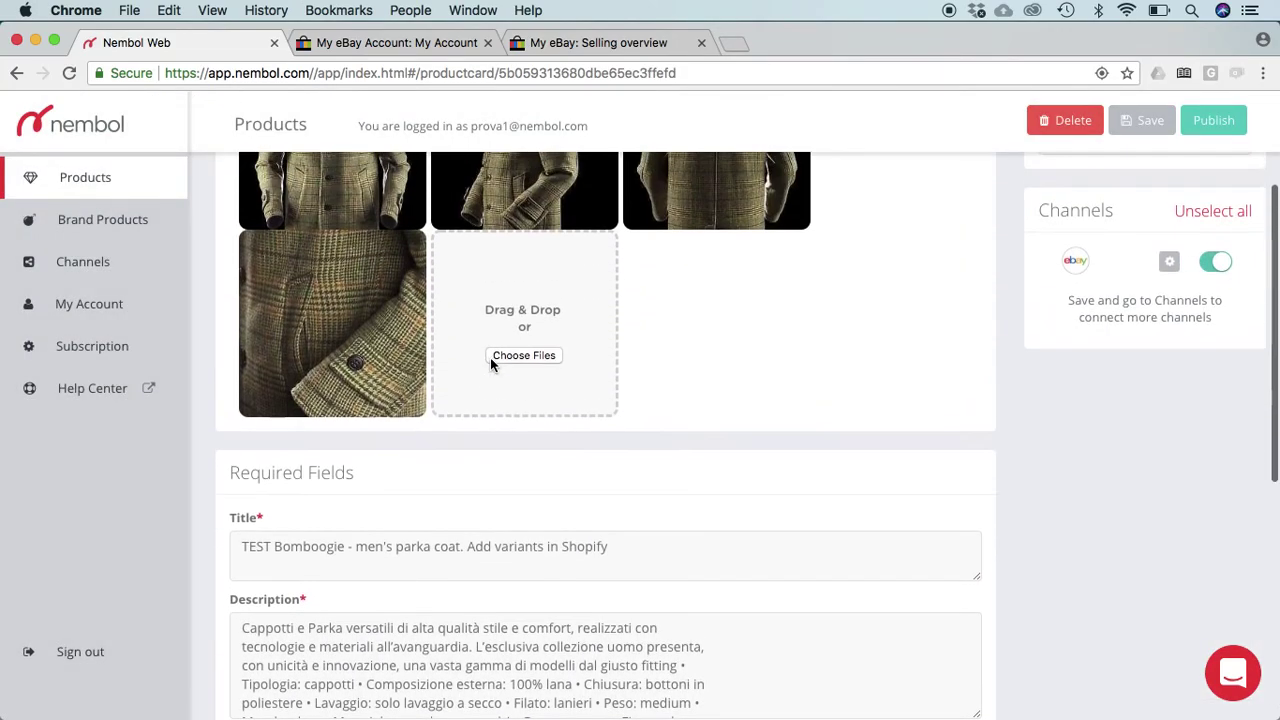
scroll(490, 360, "up", 2)
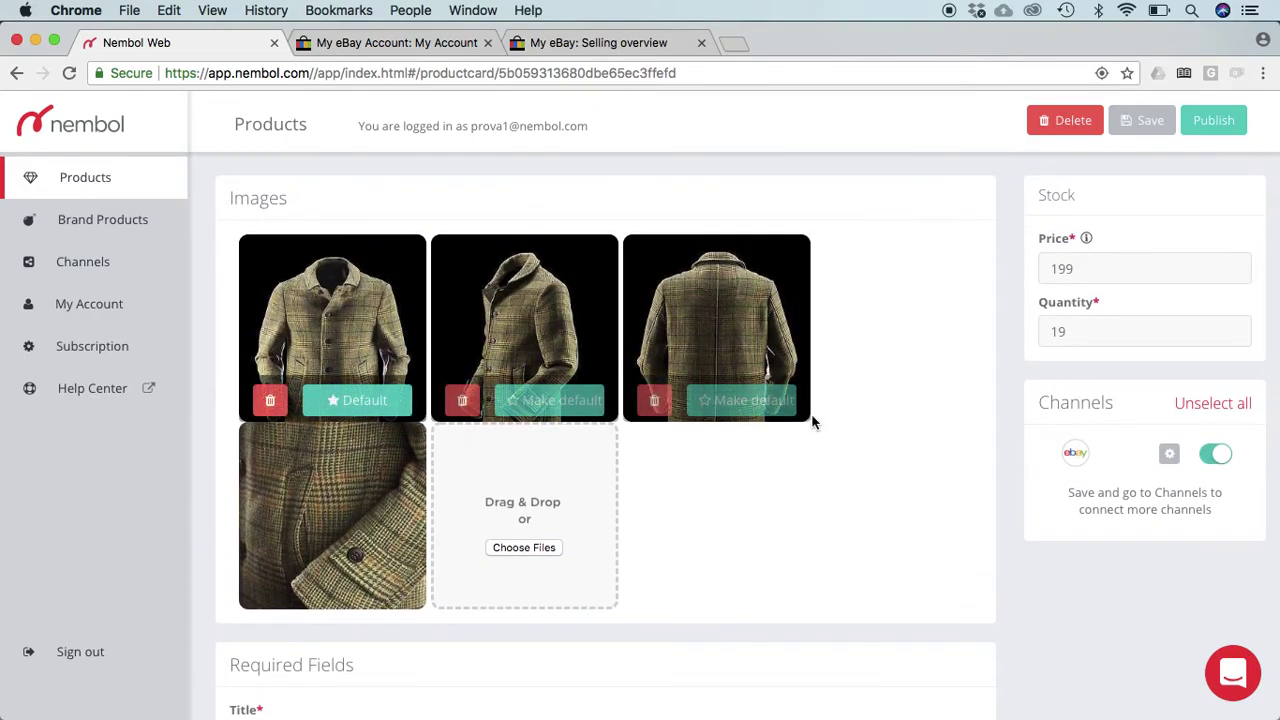
scroll(861, 455, "down", 1)
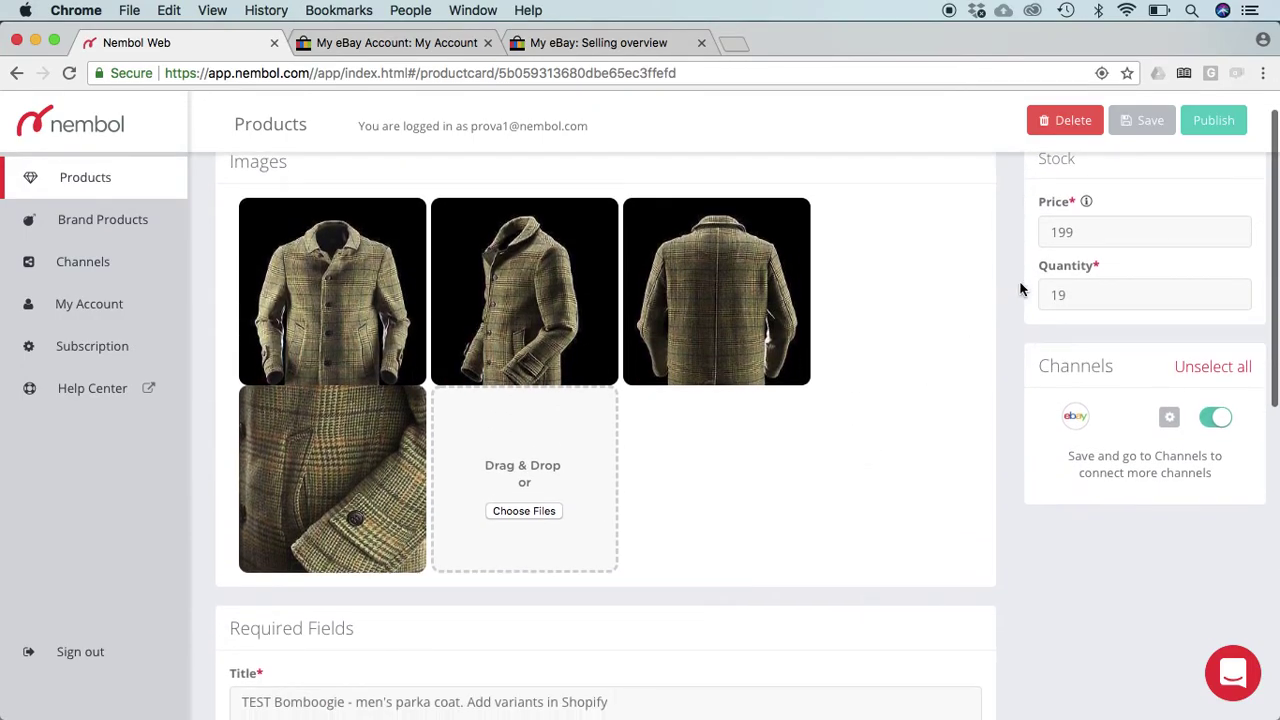
Step: Delete the side-view and front-view images from the duplicated coat
left_click(1079, 236)
scroll(818, 283, "down", 3)
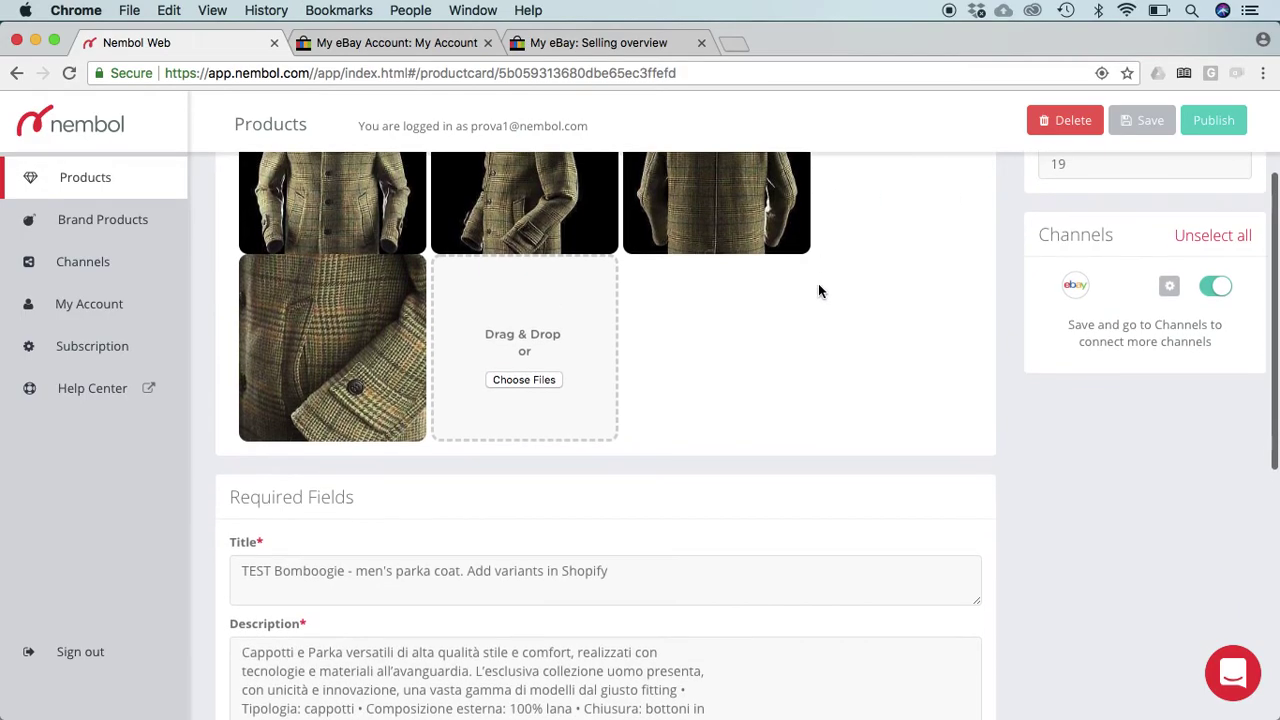
scroll(421, 558, "down", 3)
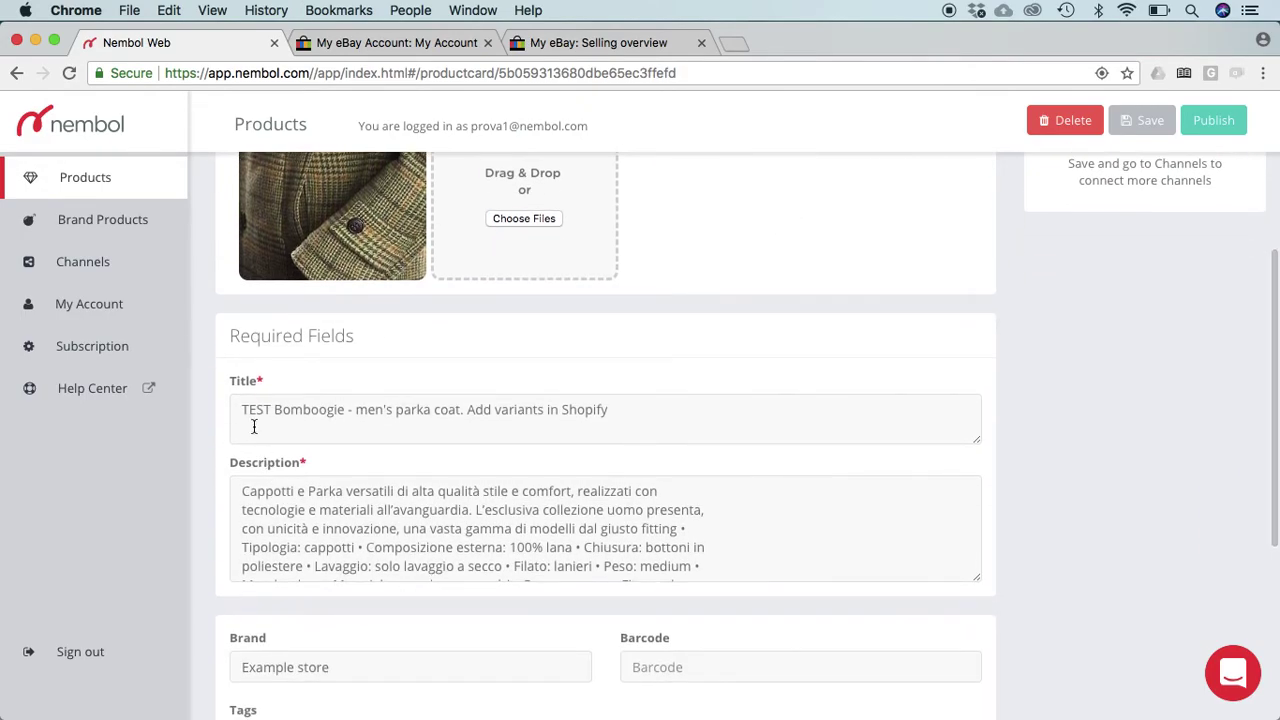
scroll(432, 427, "down", 2)
scroll(432, 427, "up", 8)
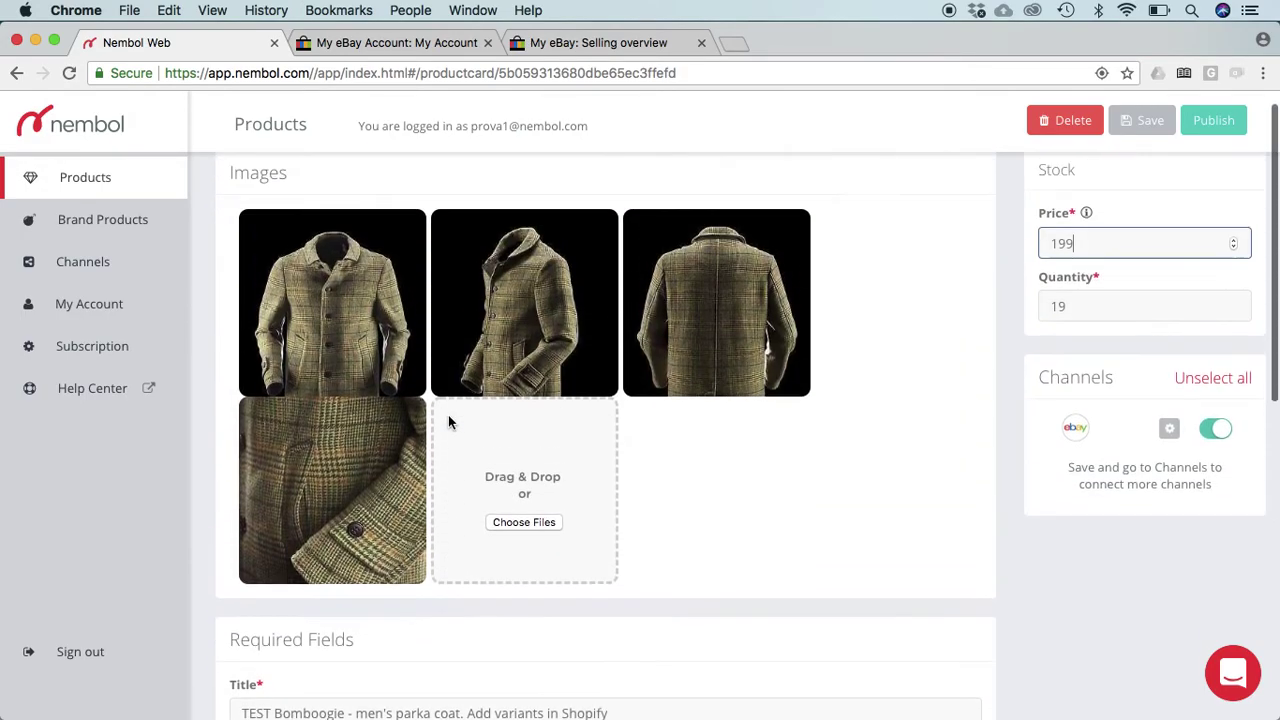
left_click(462, 401)
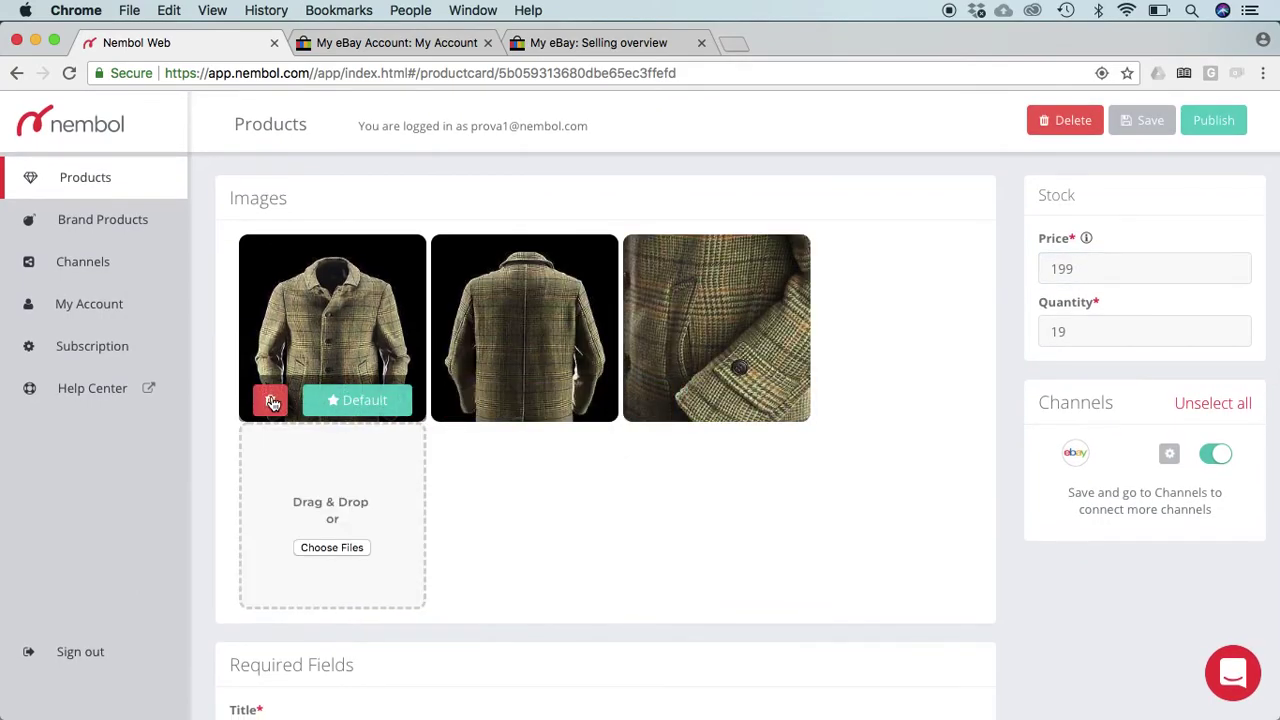
left_click(270, 400)
Step: Remove 'TEST ' from the start of the coat's title
scroll(563, 472, "down", 4)
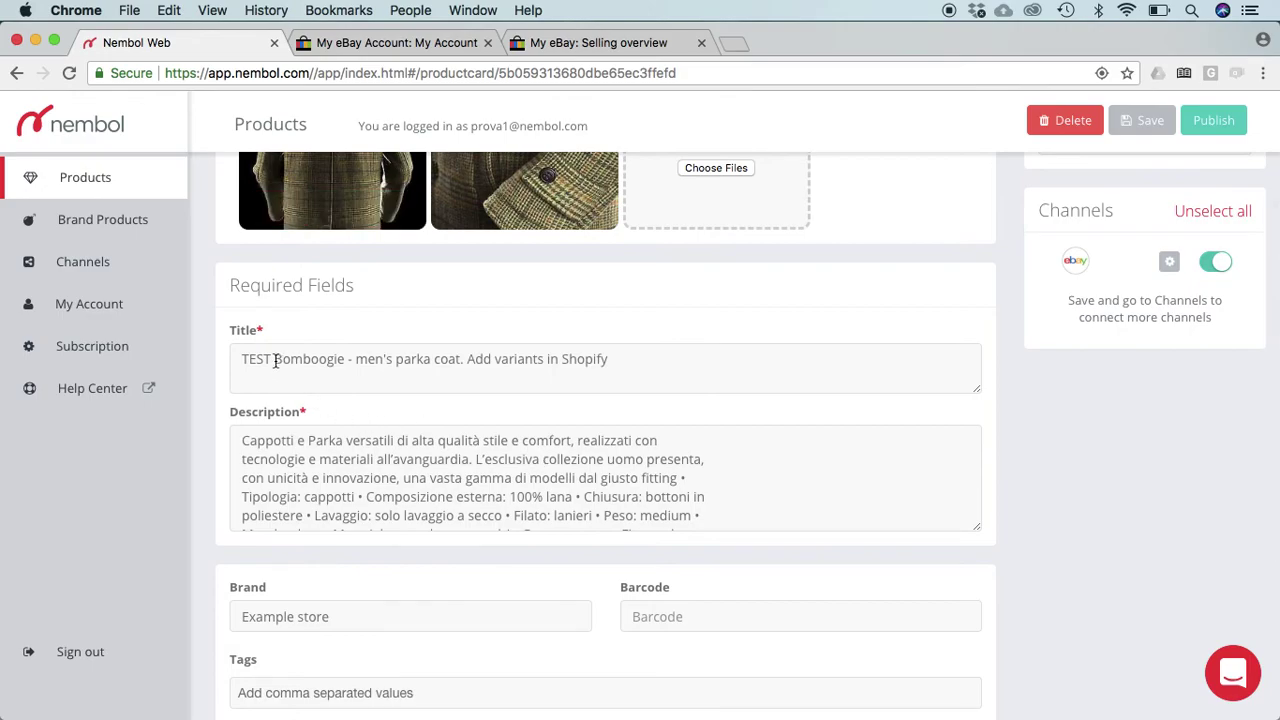
left_click(275, 360)
left_click_drag(275, 360, 241, 360)
key("BackSpace")
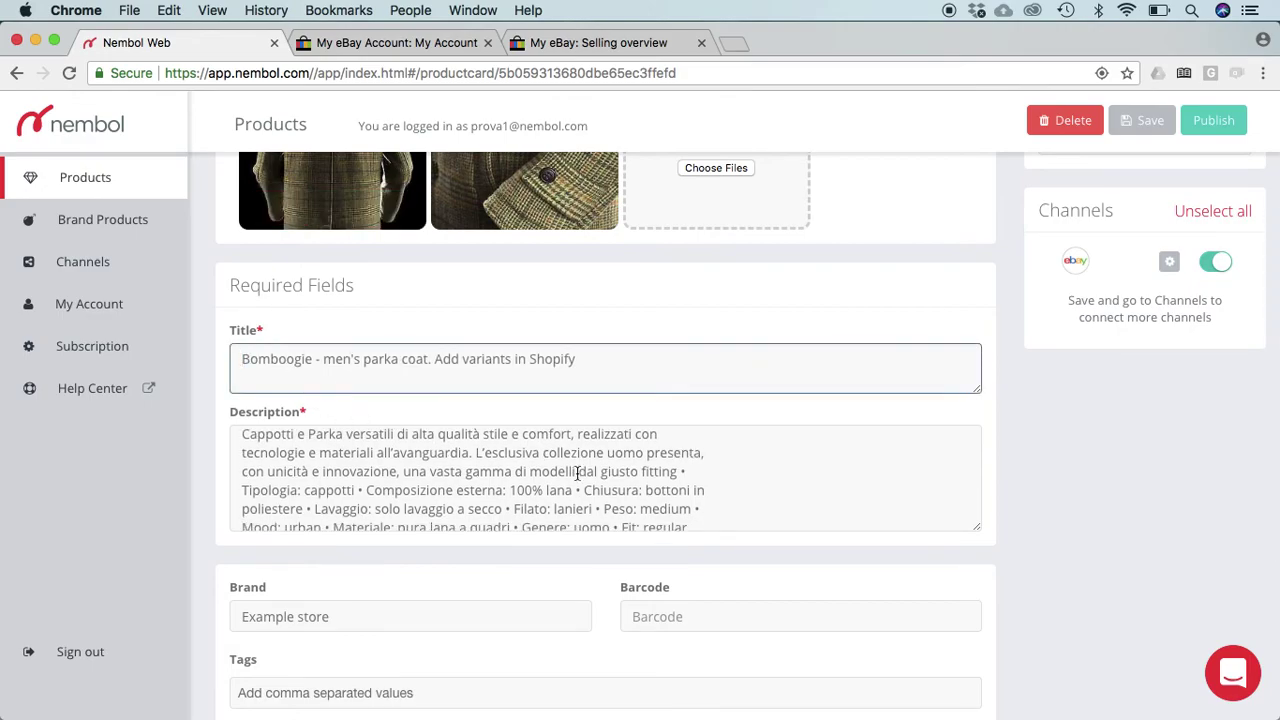
Step: Change the price from 199 to 299 and save the duplicated coat
scroll(1045, 372, "up", 4)
left_click(1068, 269)
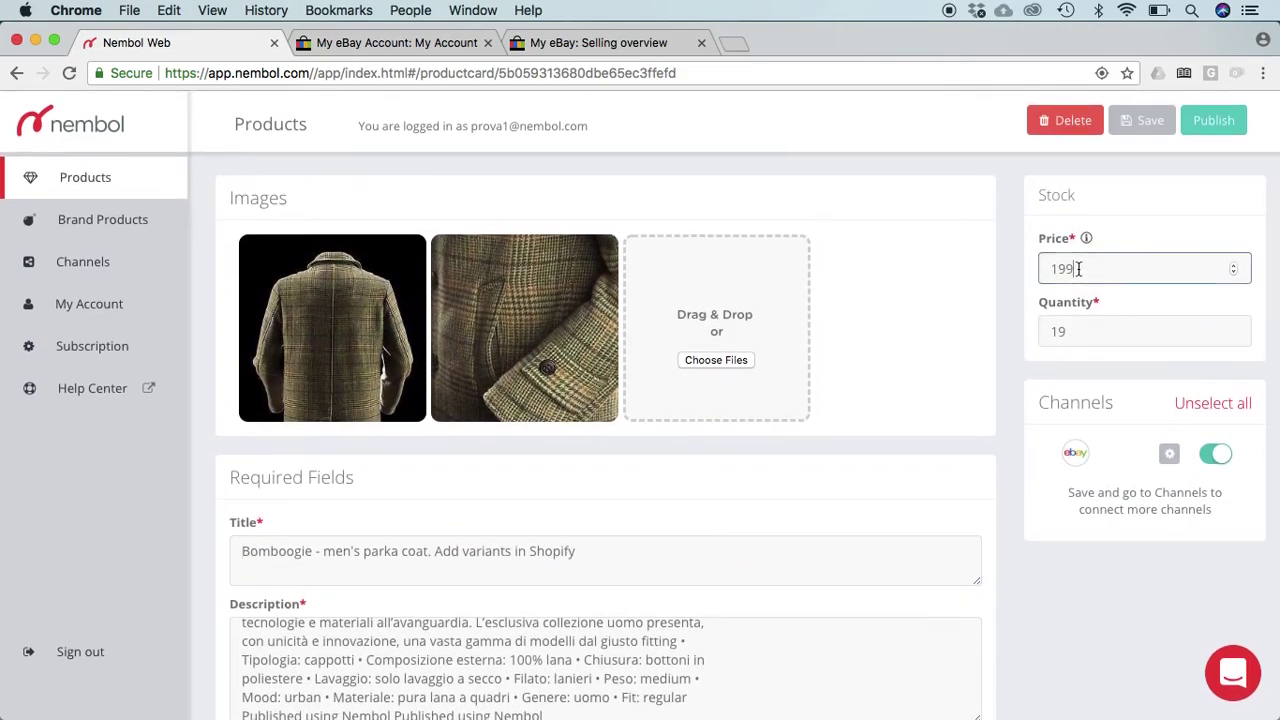
key("BackSpace")
type("2")
scroll(1186, 377, "up", 1)
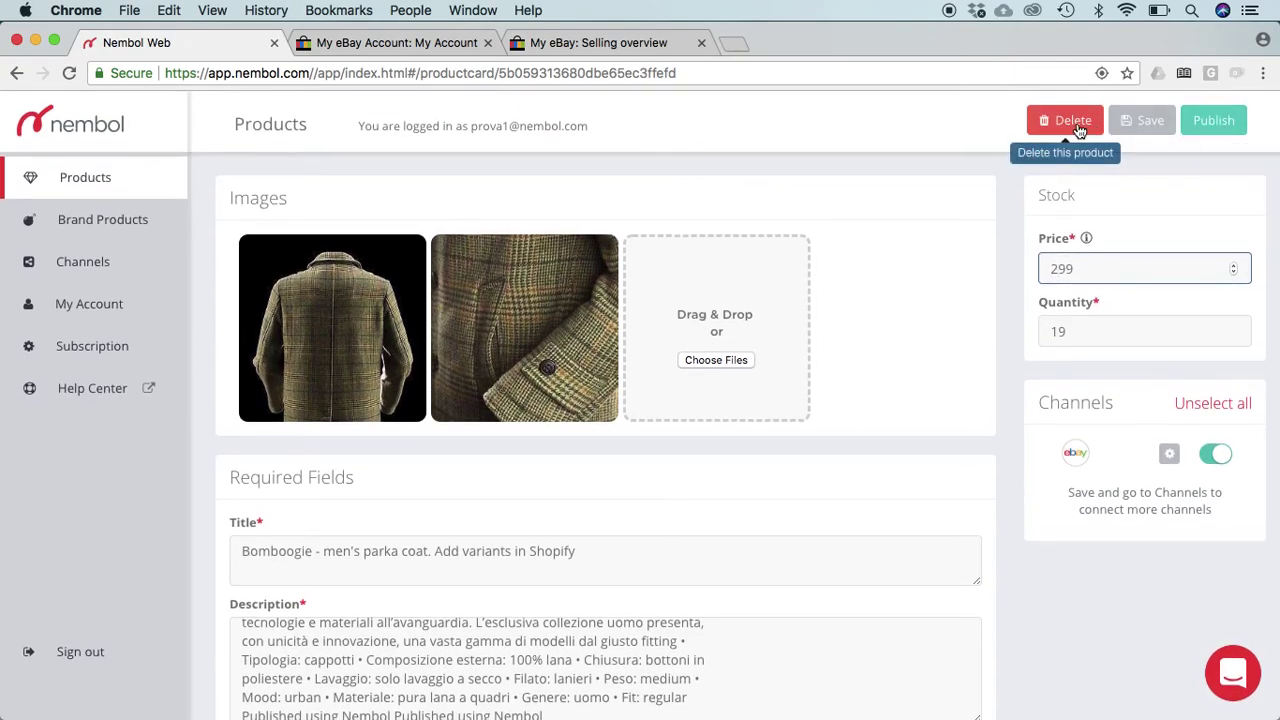
left_click(1150, 121)
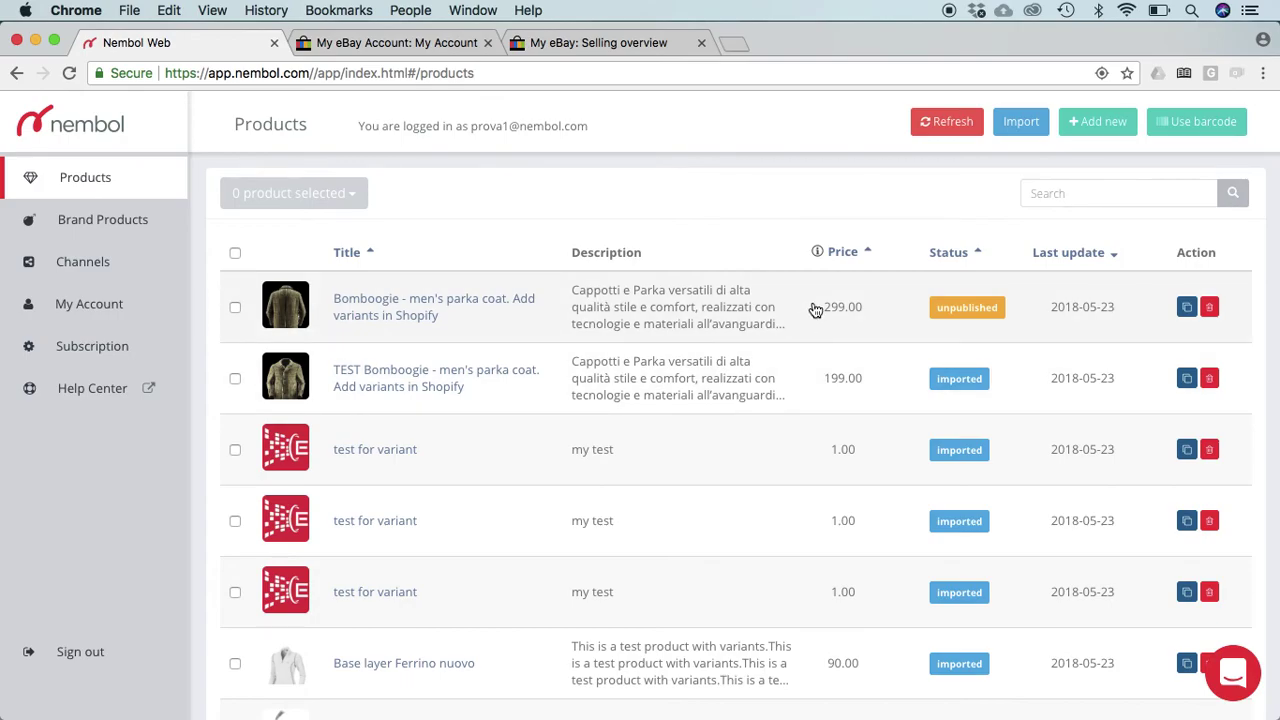
Step: View the unpublished Bomboogie coat's publish options, close them without publishing, and return to Channels
left_click(972, 309)
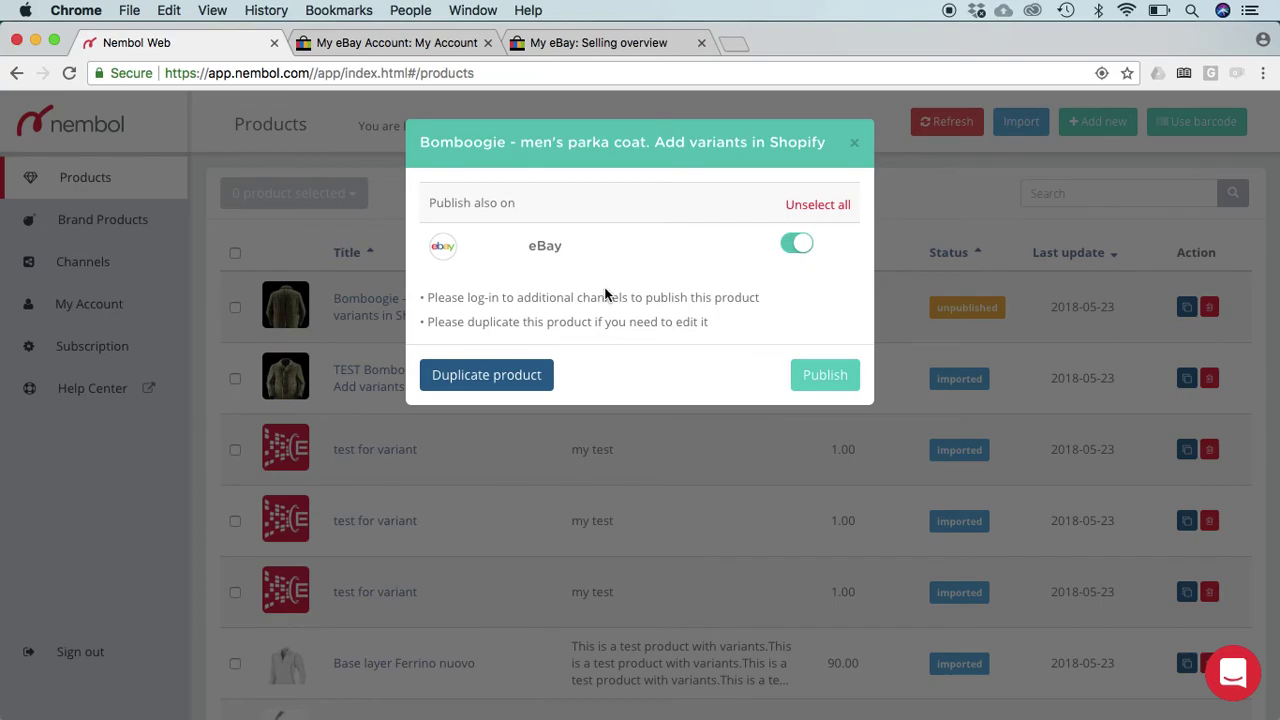
left_click(856, 147)
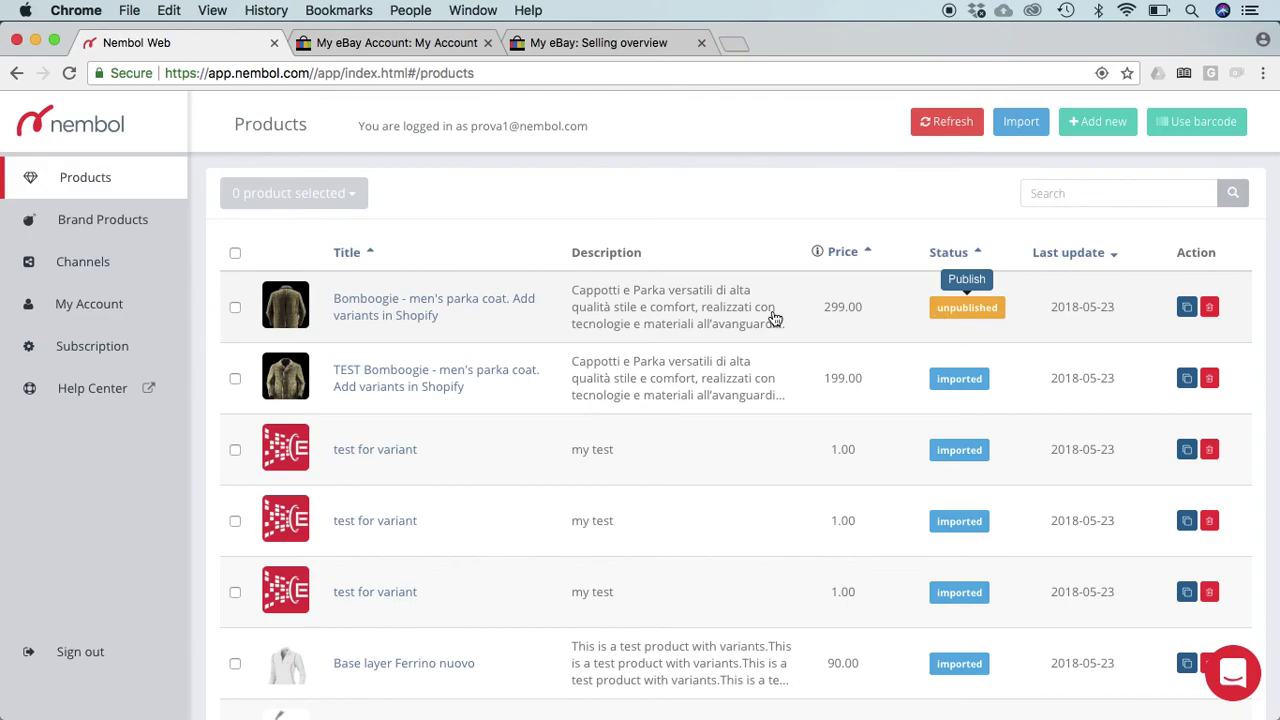
left_click(100, 274)
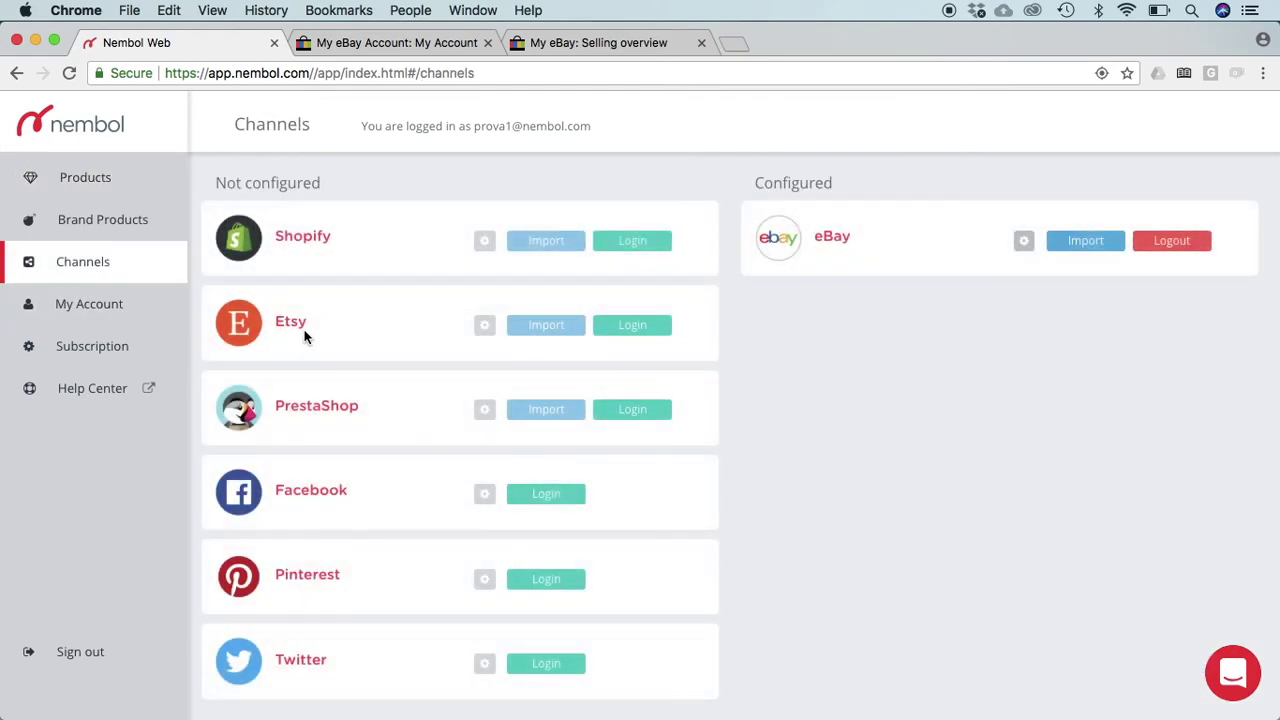